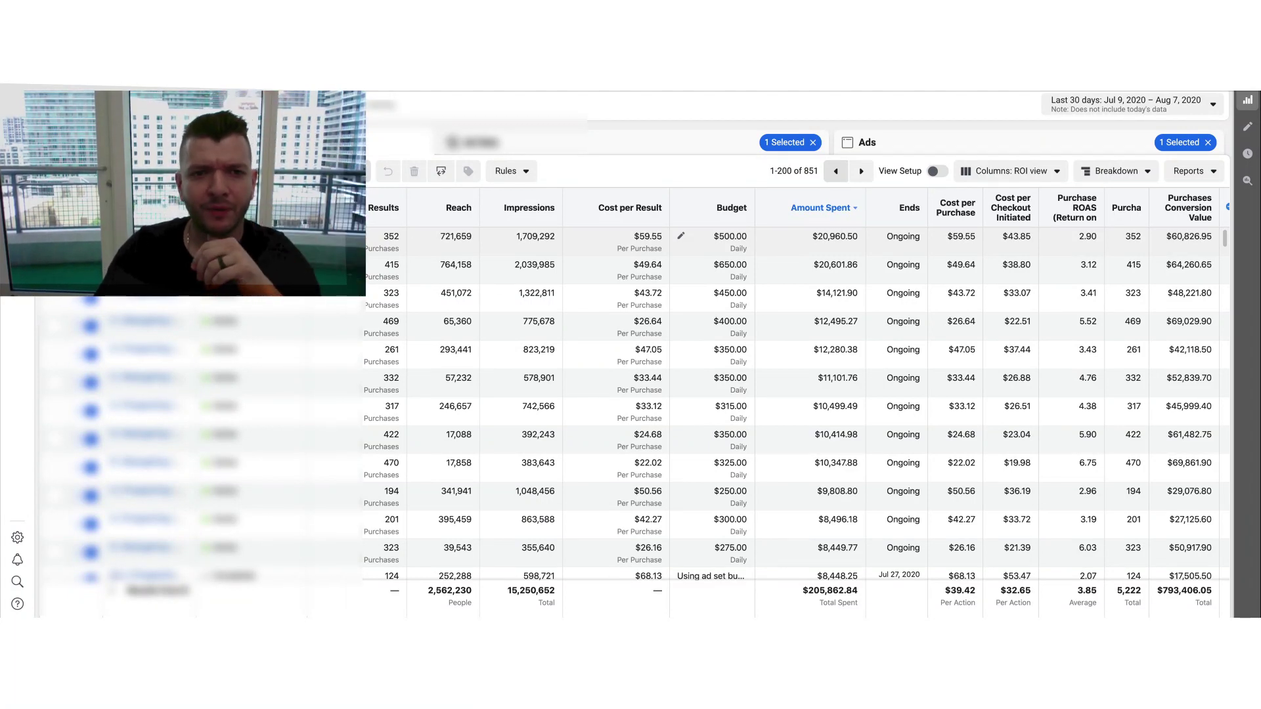
scroll(788, 395, up, 2)
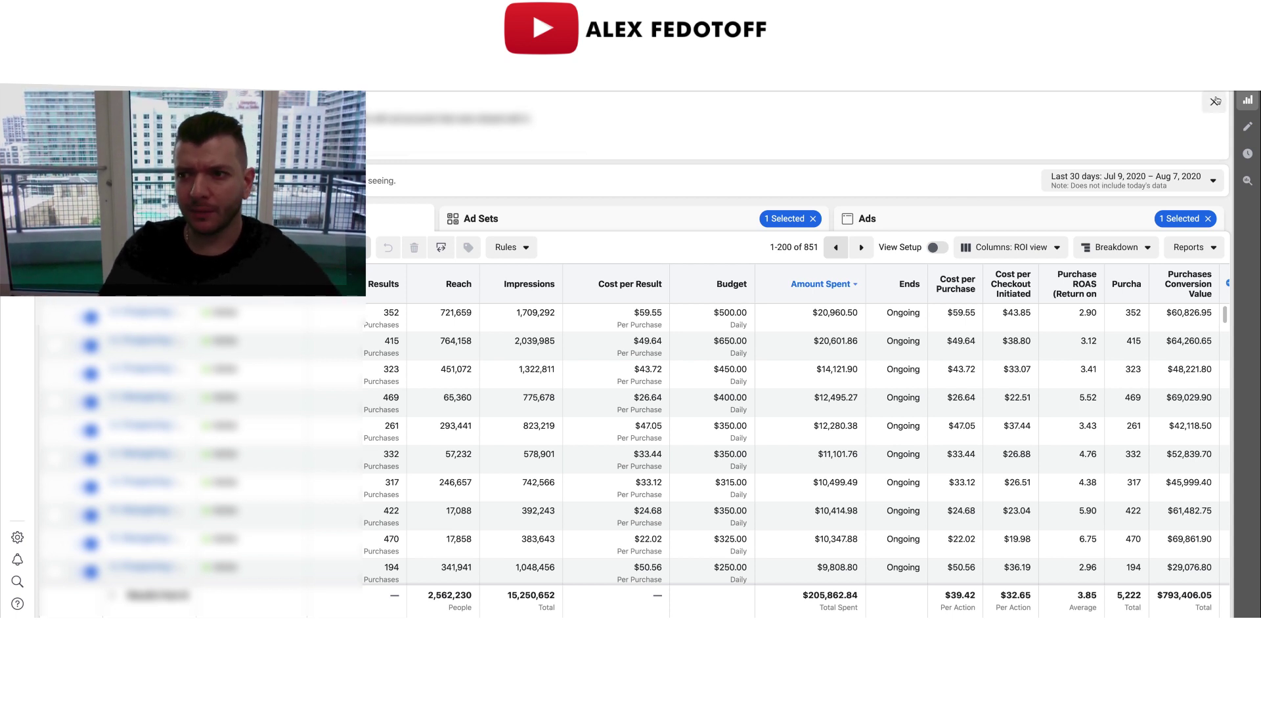
scroll(965, 190, down, 2)
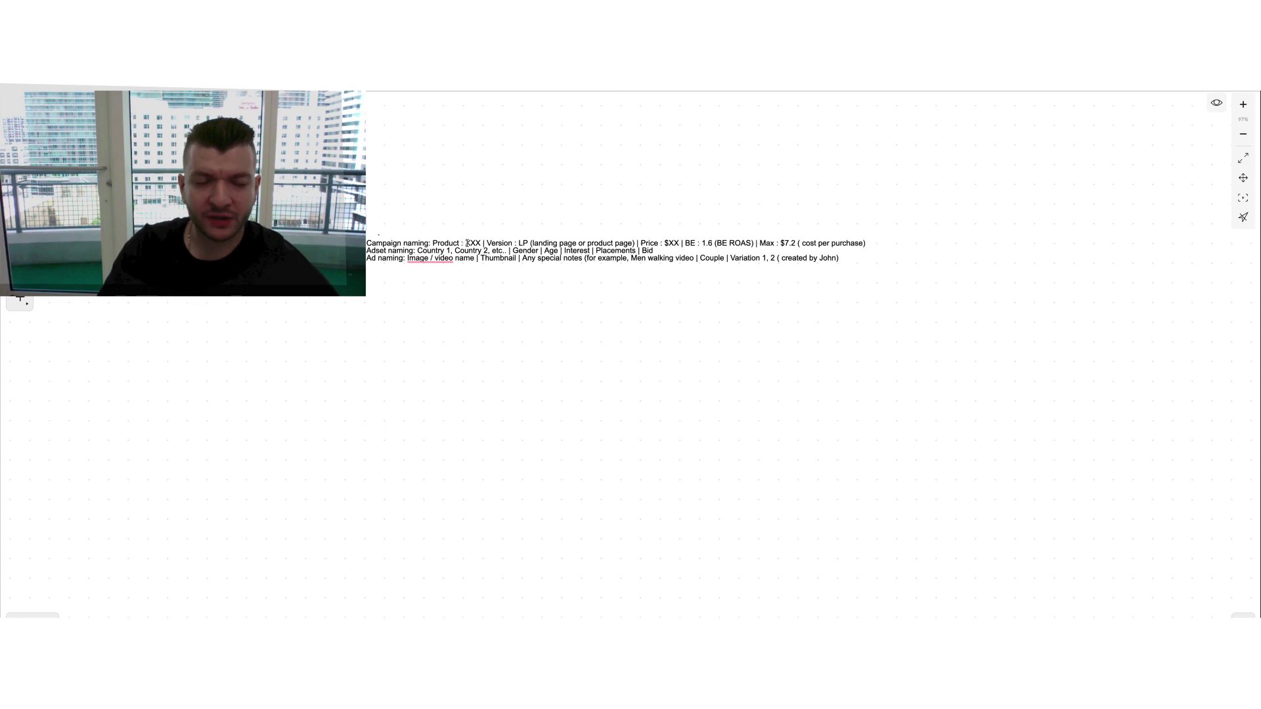
scroll(482, 246, up, 5)
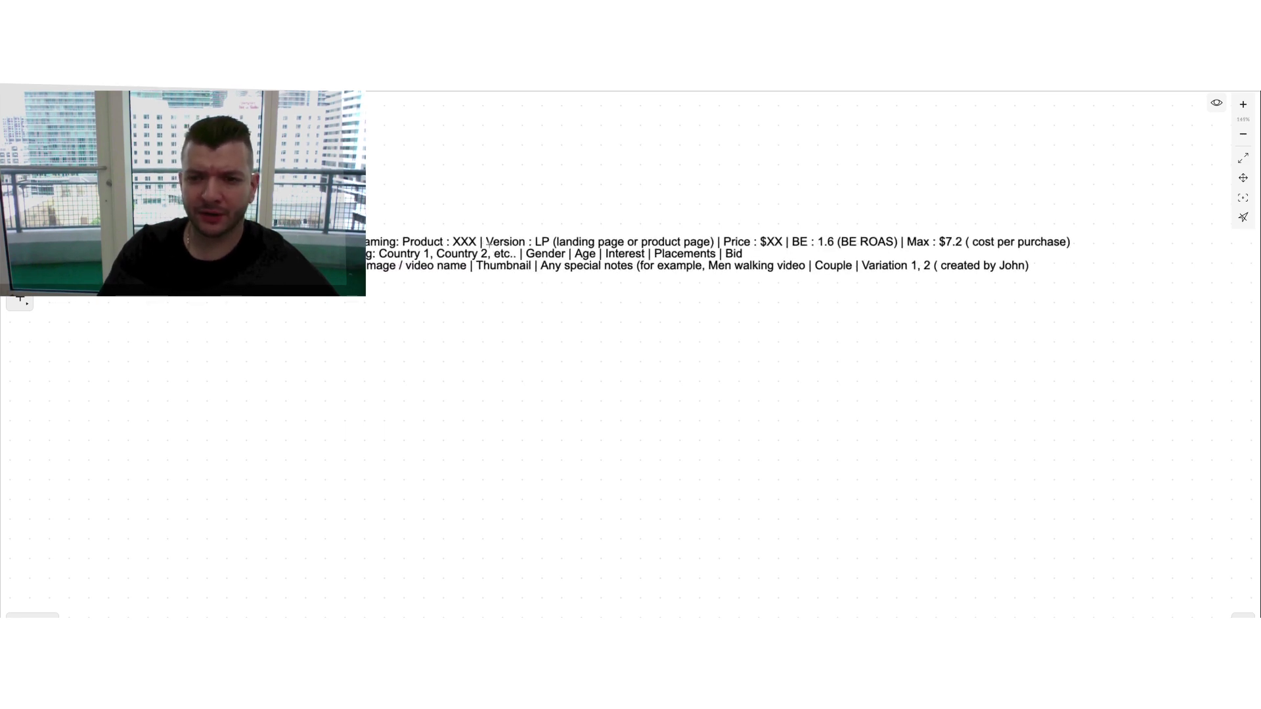
scroll(483, 246, down, 1)
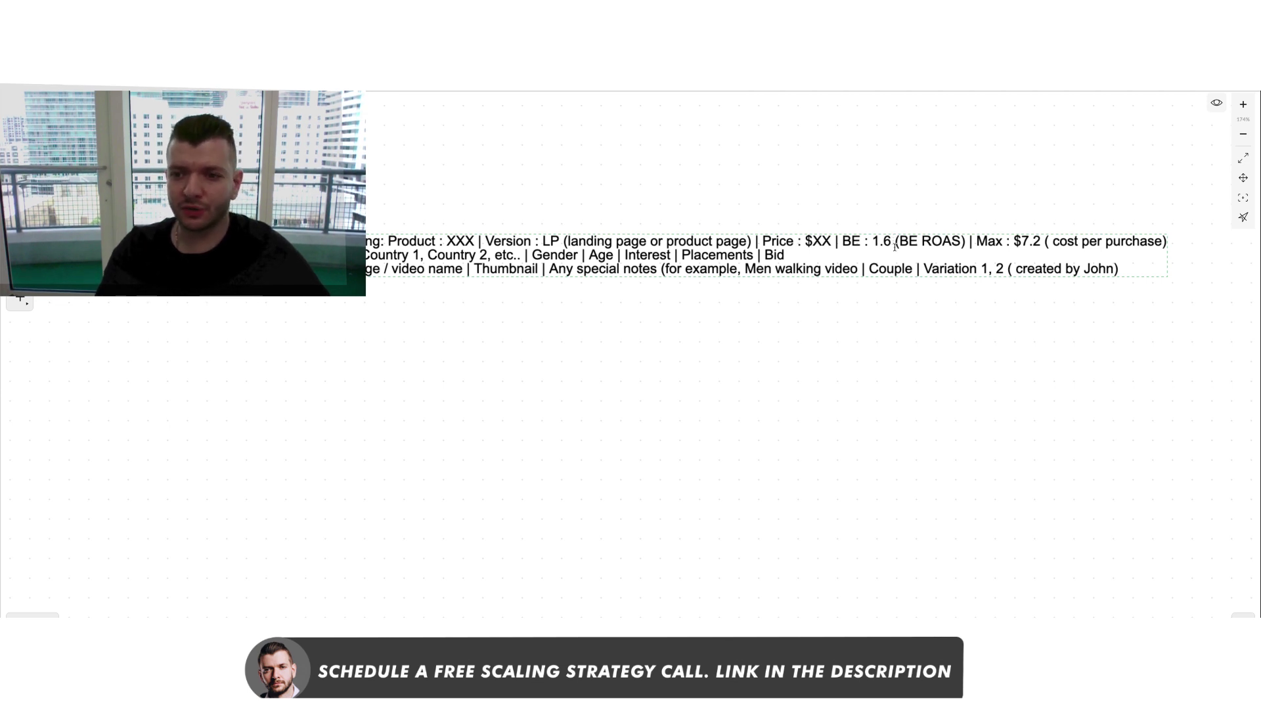
click(889, 210)
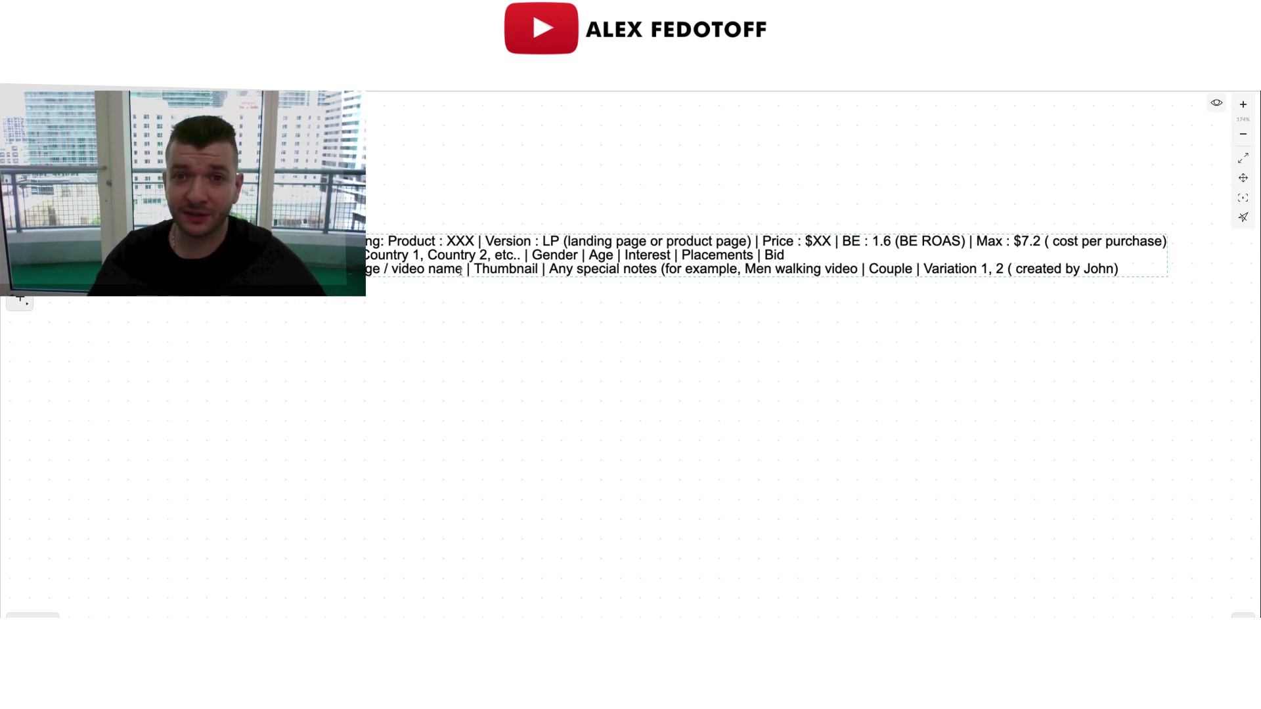
click(787, 444)
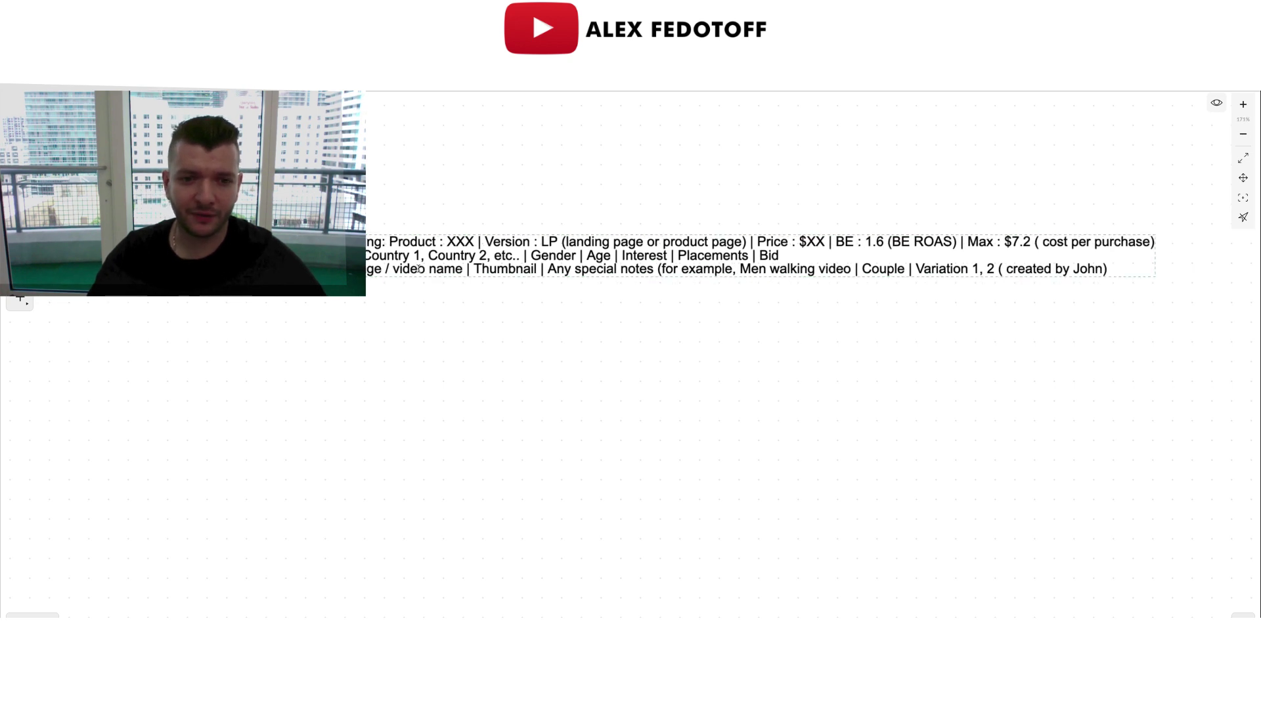
key(Escape)
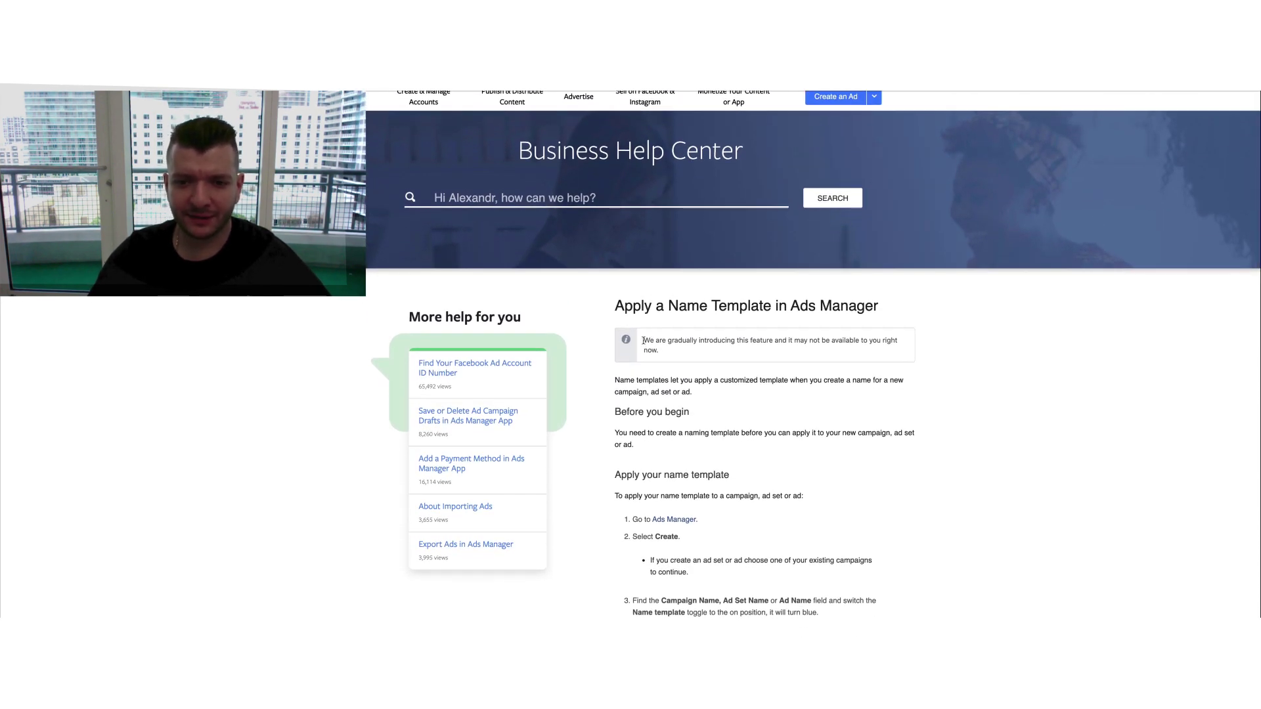
scroll(653, 350, down, 3)
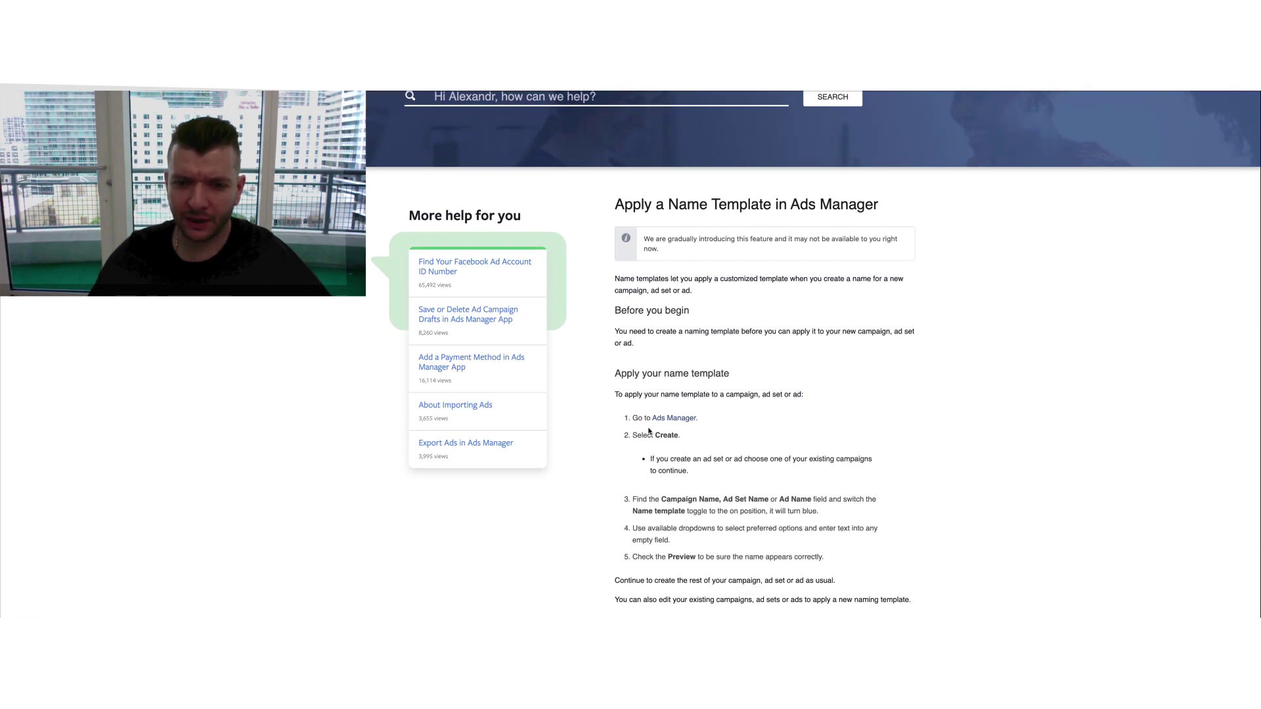
scroll(649, 430, down, 3)
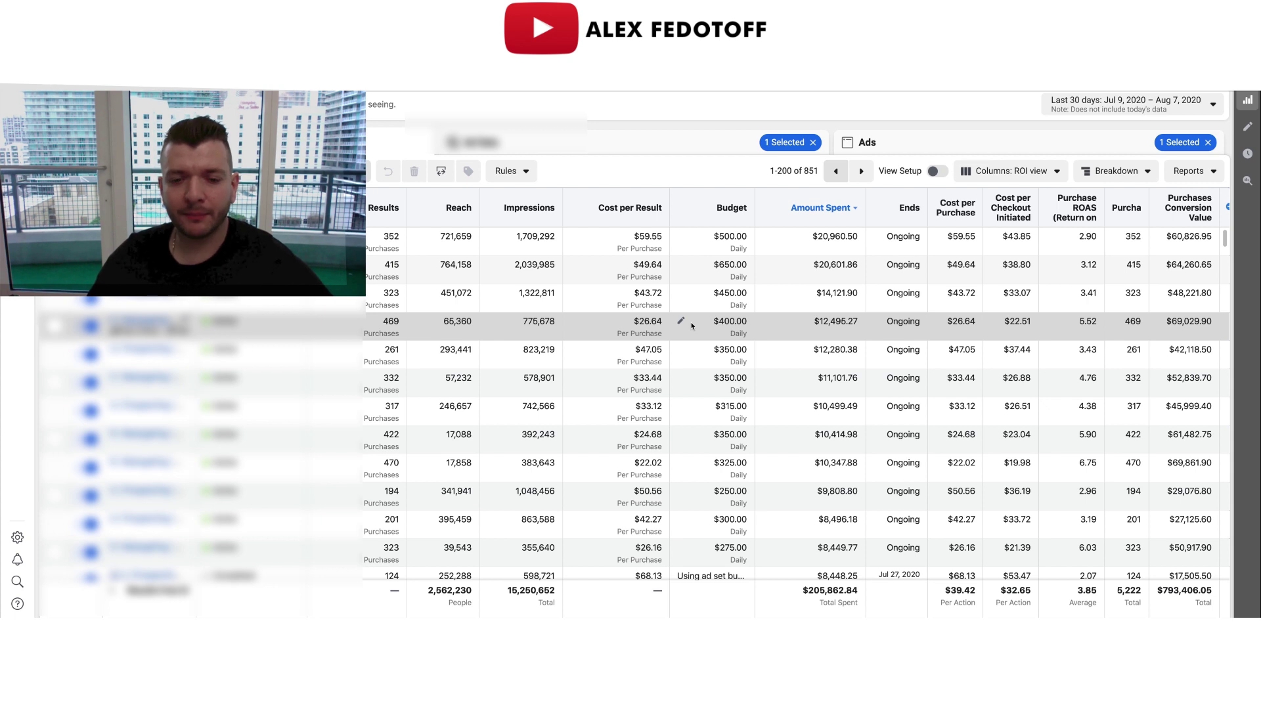
scroll(691, 326, down, 1)
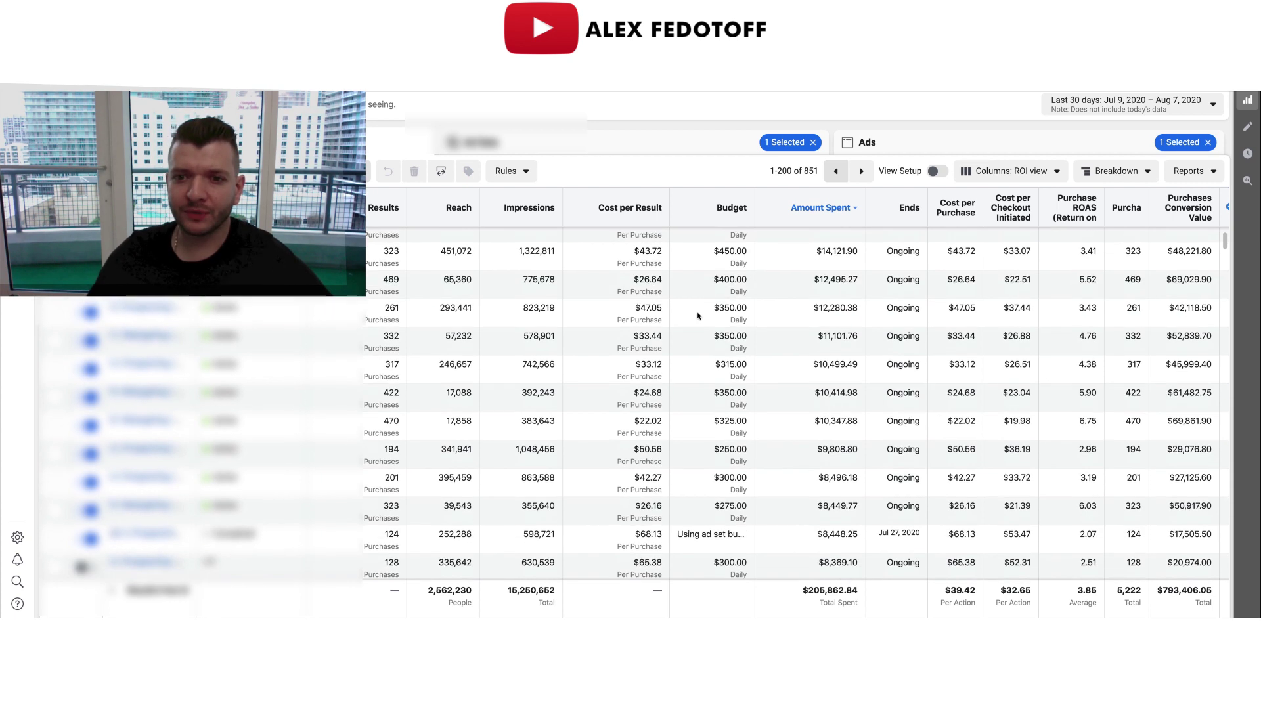
scroll(709, 276, up, 1)
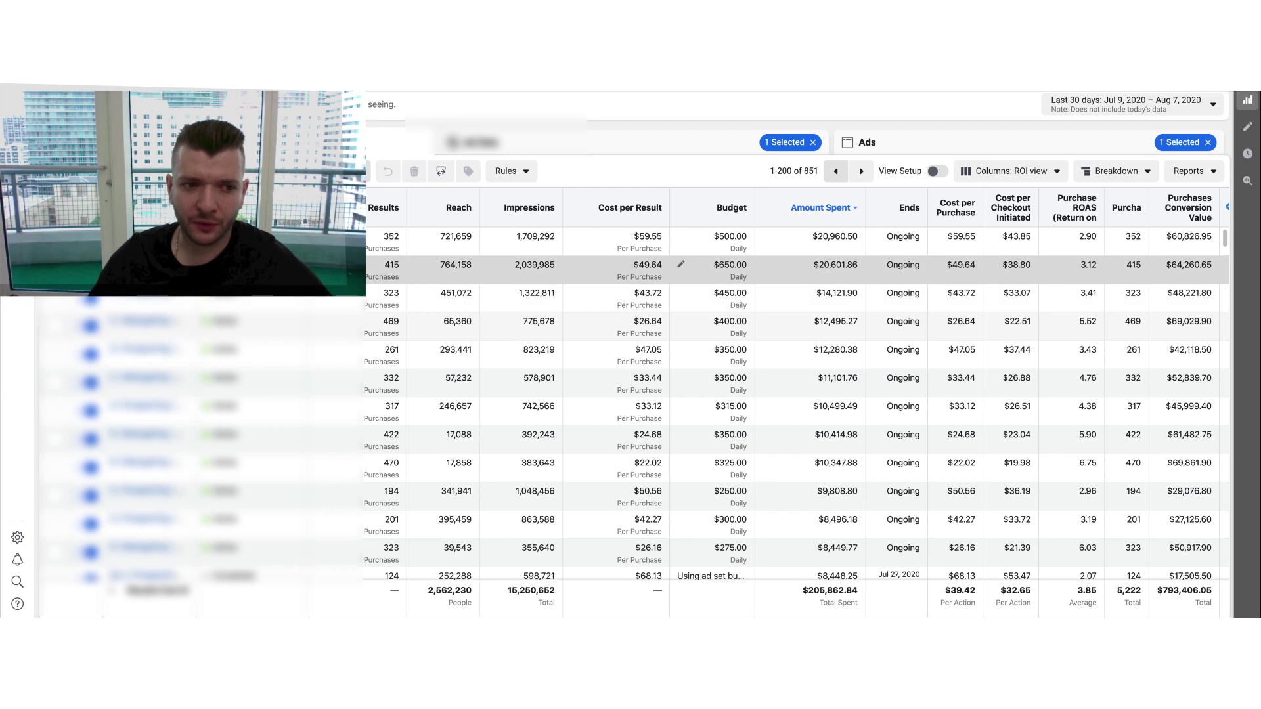
Drill into the 415-purchase, $650/day campaign and view its ad sets.
click(679, 264)
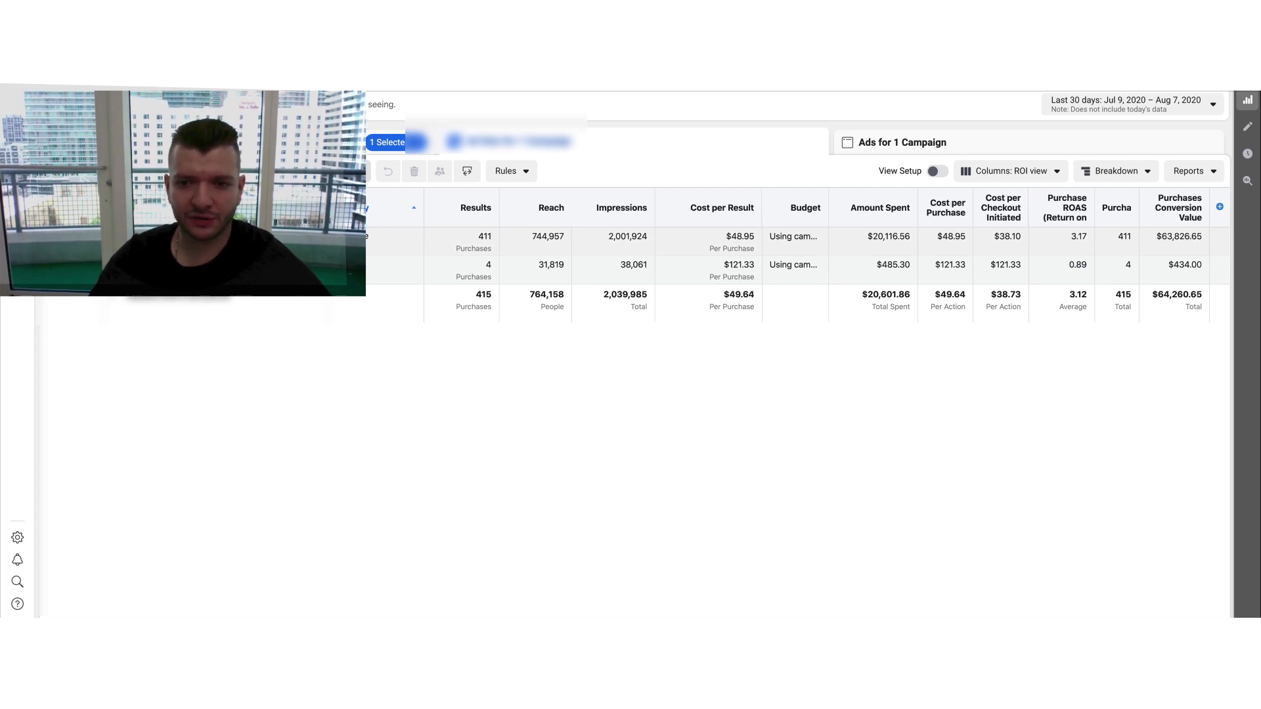
click(388, 235)
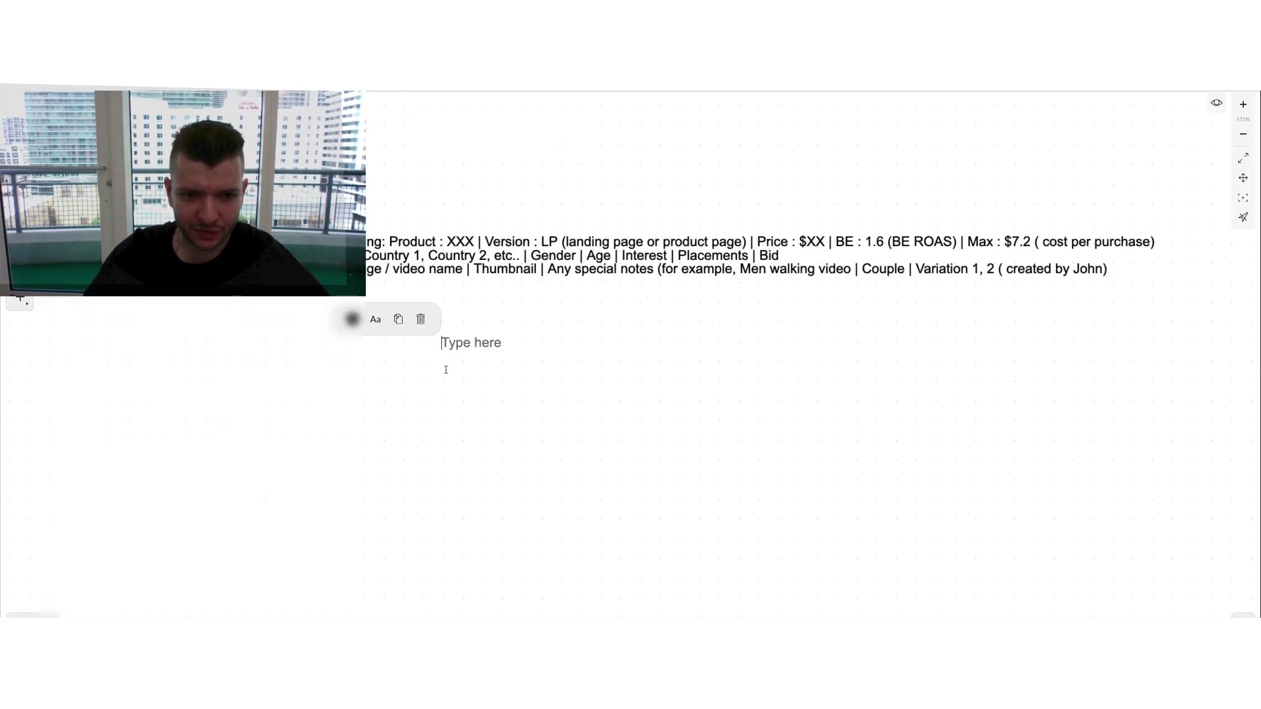
Discard the empty text box and pen-sketch the first campaign box with its strokes.
click(446, 370)
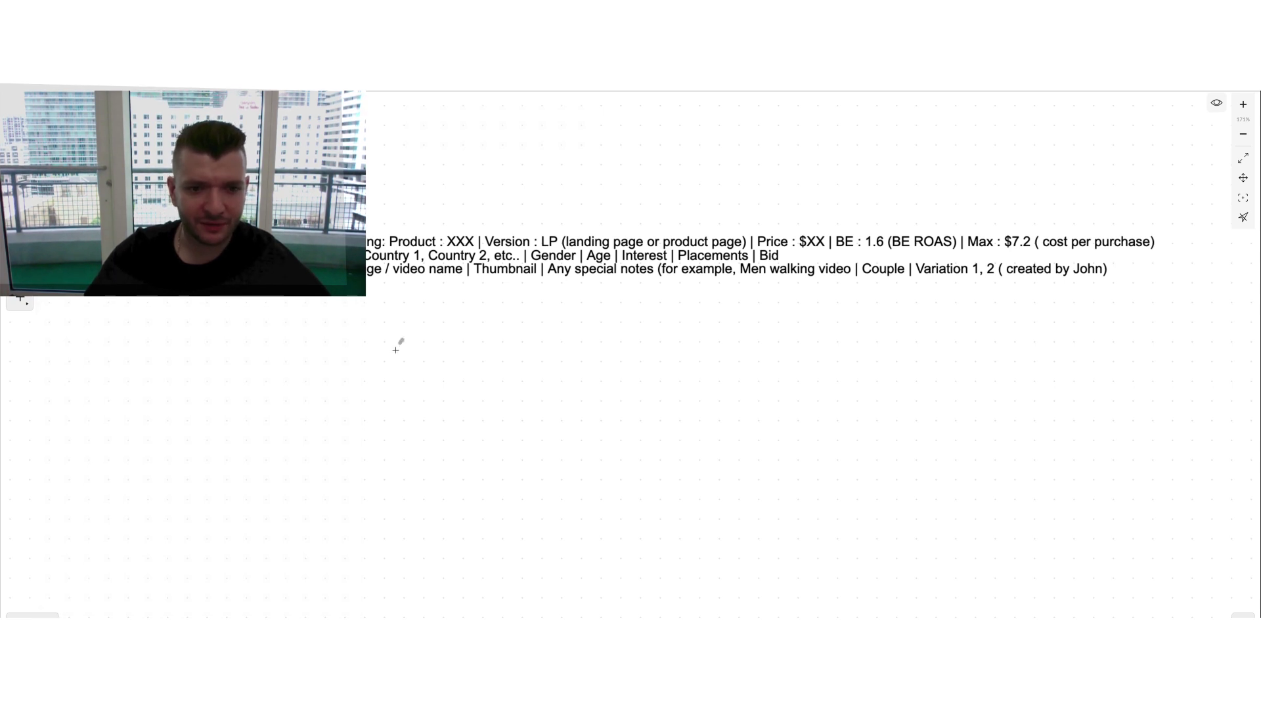
mouse_move(402, 340)
mouse_down()
mouse_move(409, 362)
mouse_move(473, 355)
mouse_move(506, 374)
mouse_move(587, 362)
mouse_move(626, 391)
mouse_up()
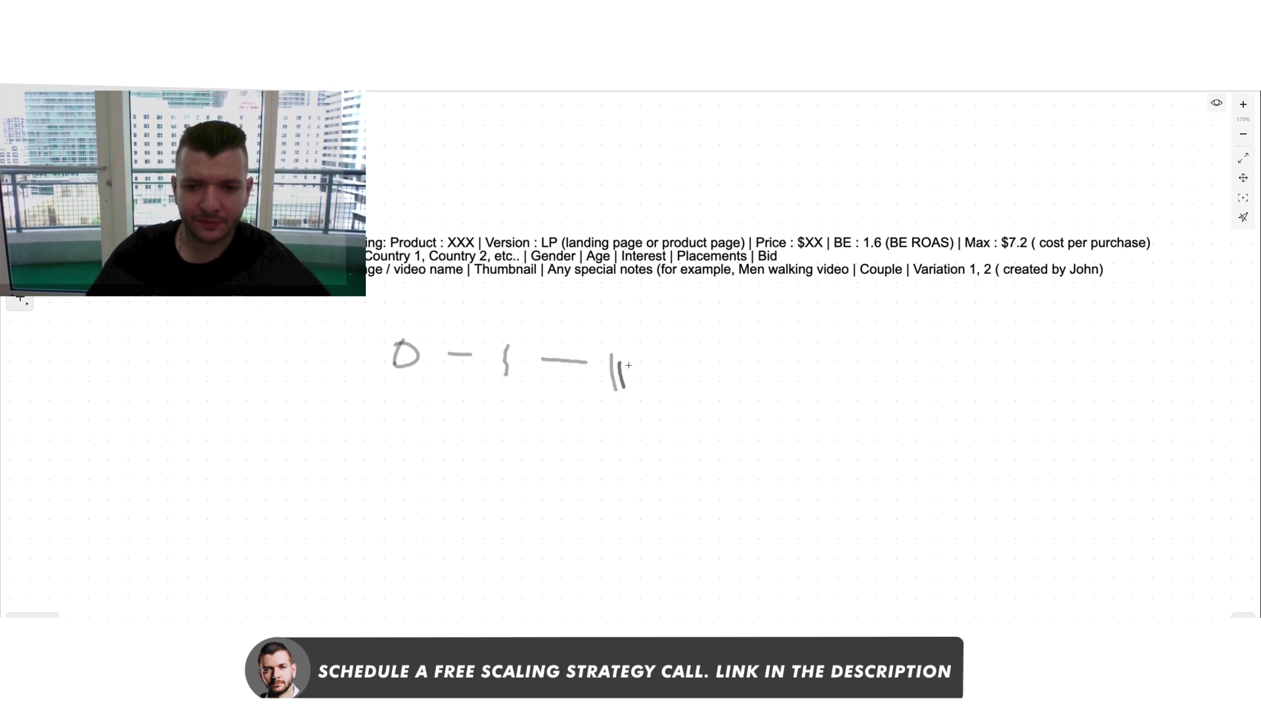
mouse_move(392, 340)
mouse_down()
mouse_move(392, 365)
mouse_move(424, 345)
mouse_move(424, 365)
mouse_move(392, 343)
mouse_move(424, 339)
mouse_move(424, 364)
mouse_move(497, 383)
mouse_up()
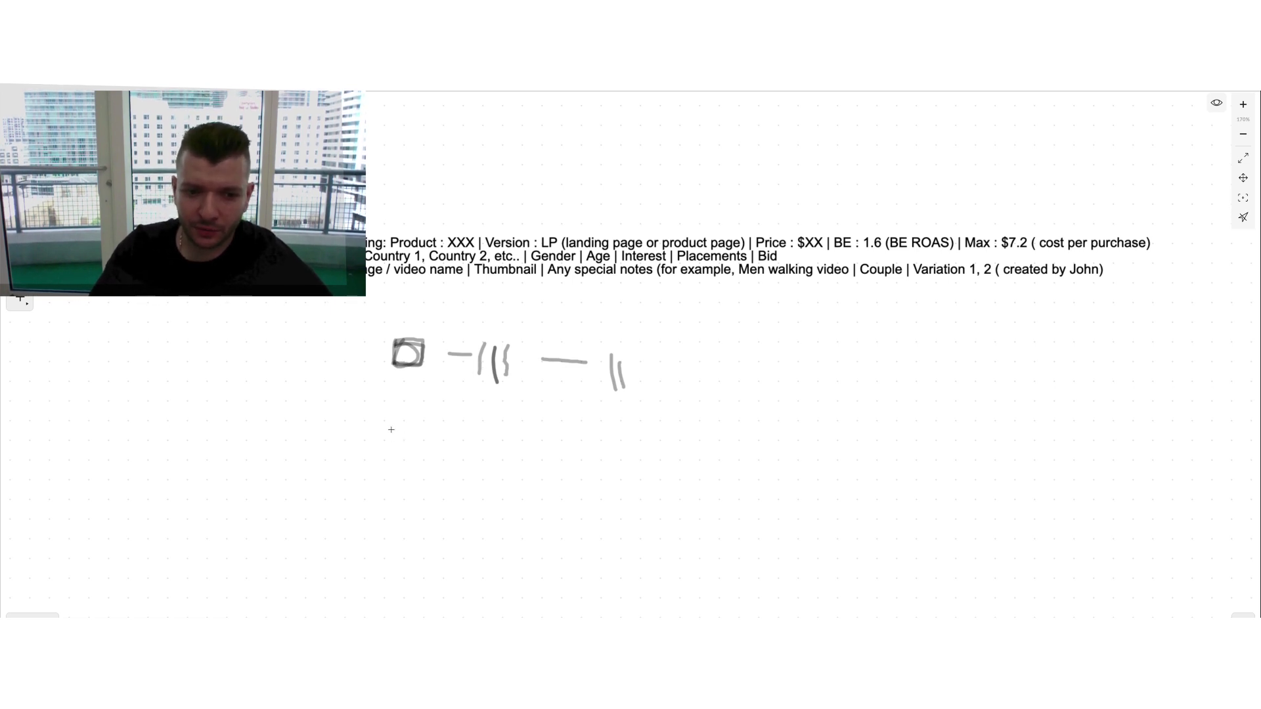
Draw a second box with a stroke beside it and a dashed column under the upper-right strokes.
drag(387, 418, 381, 426)
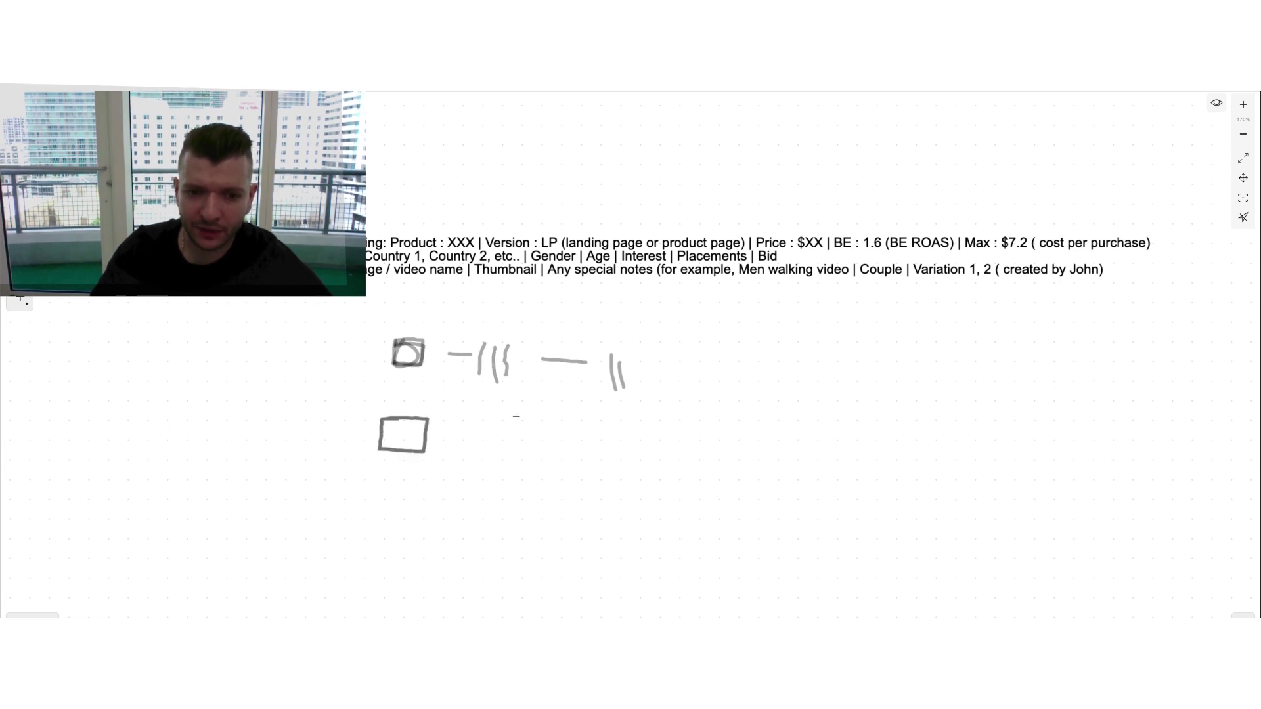
mouse_move(483, 418)
mouse_down()
mouse_move(483, 442)
mouse_move(512, 454)
mouse_up()
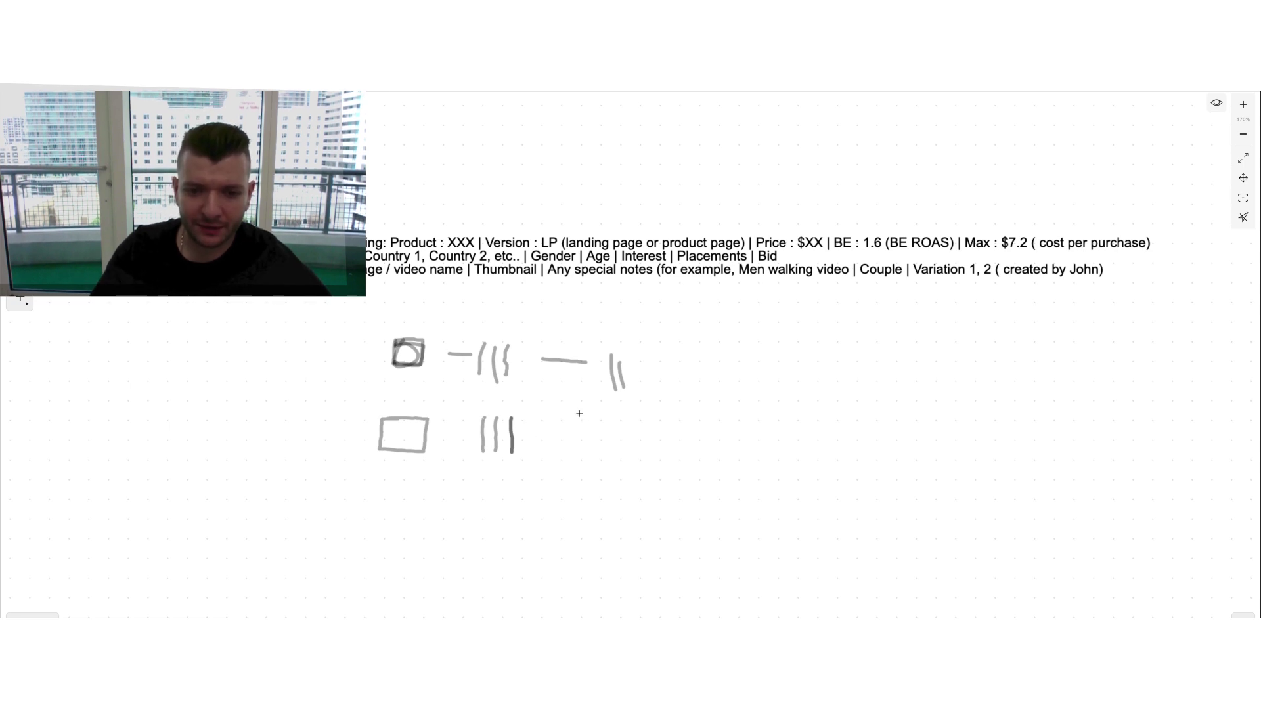
drag(579, 406, 580, 483)
drag(586, 474, 585, 485)
drag(577, 484, 592, 518)
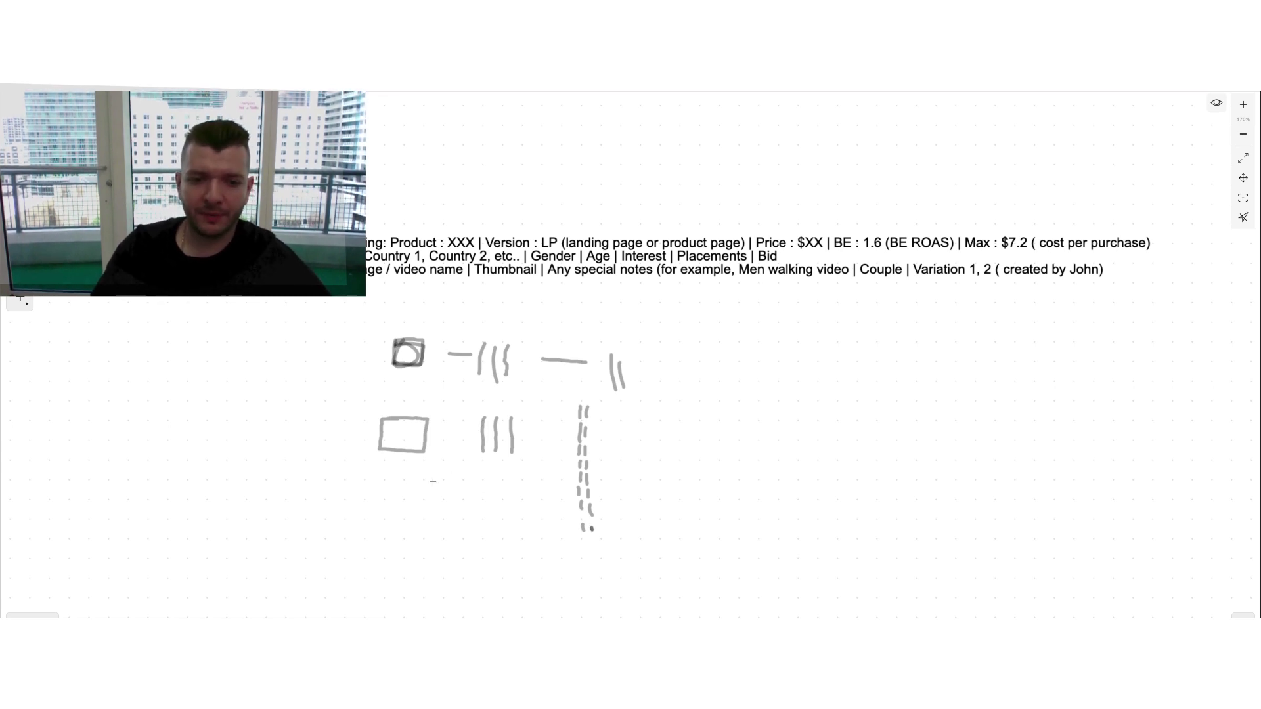
Draw a lower-left box with rows of short strokes beside it.
mouse_move(215, 560)
mouse_down()
mouse_move(215, 508)
mouse_move(247, 512)
mouse_move(256, 549)
mouse_move(214, 557)
mouse_up()
drag(287, 497, 300, 522)
drag(305, 507, 307, 525)
mouse_move(293, 531)
mouse_down()
mouse_move(308, 551)
mouse_move(296, 572)
mouse_up()
drag(302, 558, 310, 570)
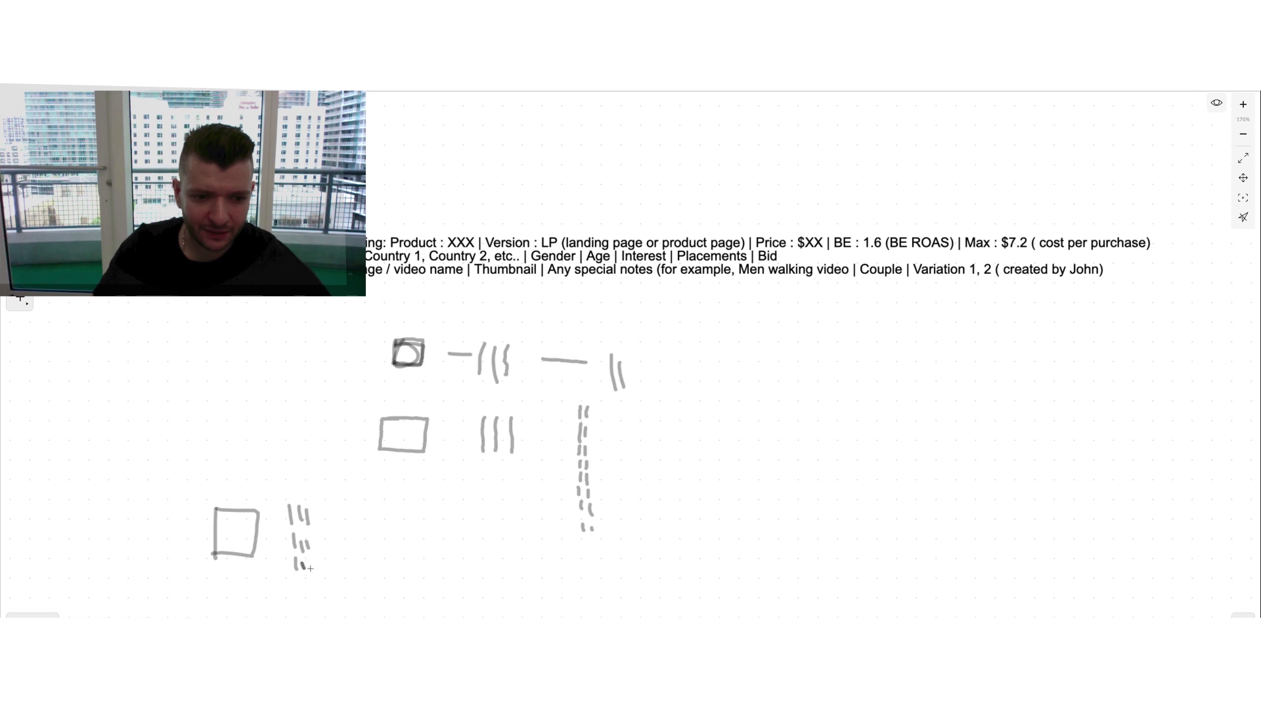
Add equals signs and marks after the rows, then start a large outline around the sketch.
drag(317, 509, 332, 516)
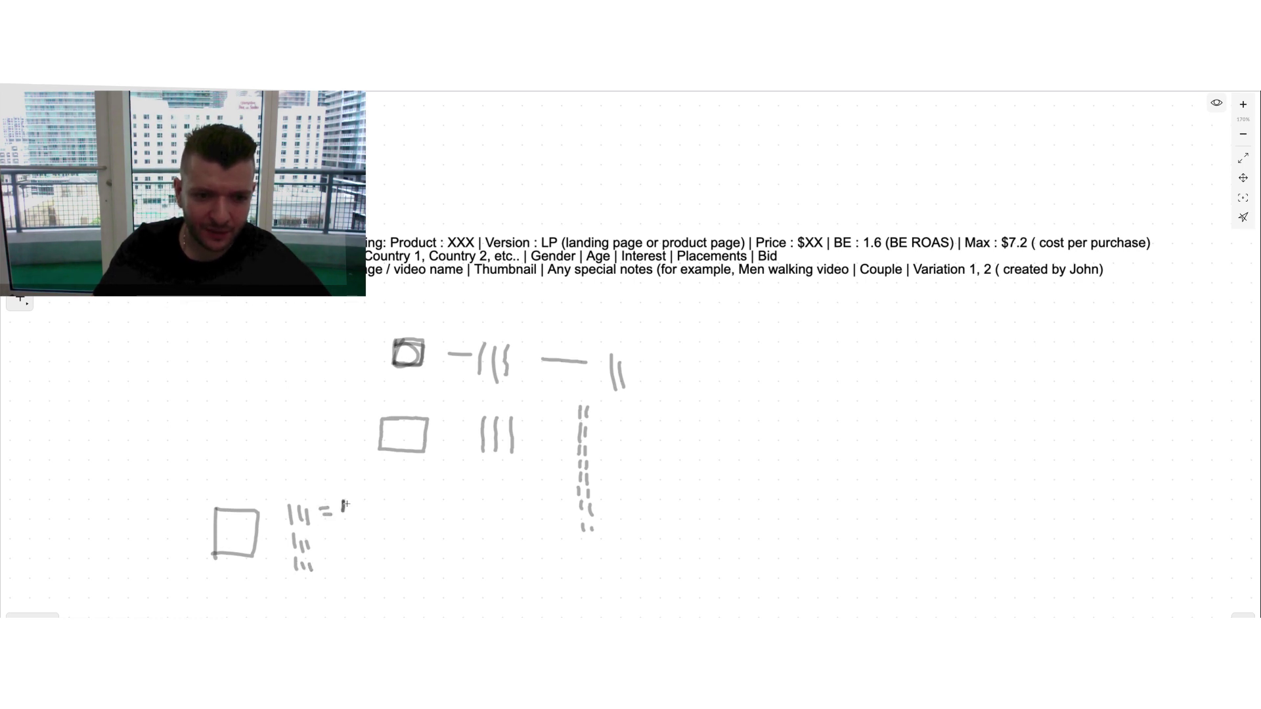
mouse_move(343, 501)
mouse_down()
mouse_move(338, 541)
mouse_move(354, 561)
mouse_move(343, 566)
mouse_up()
drag(330, 574, 343, 573)
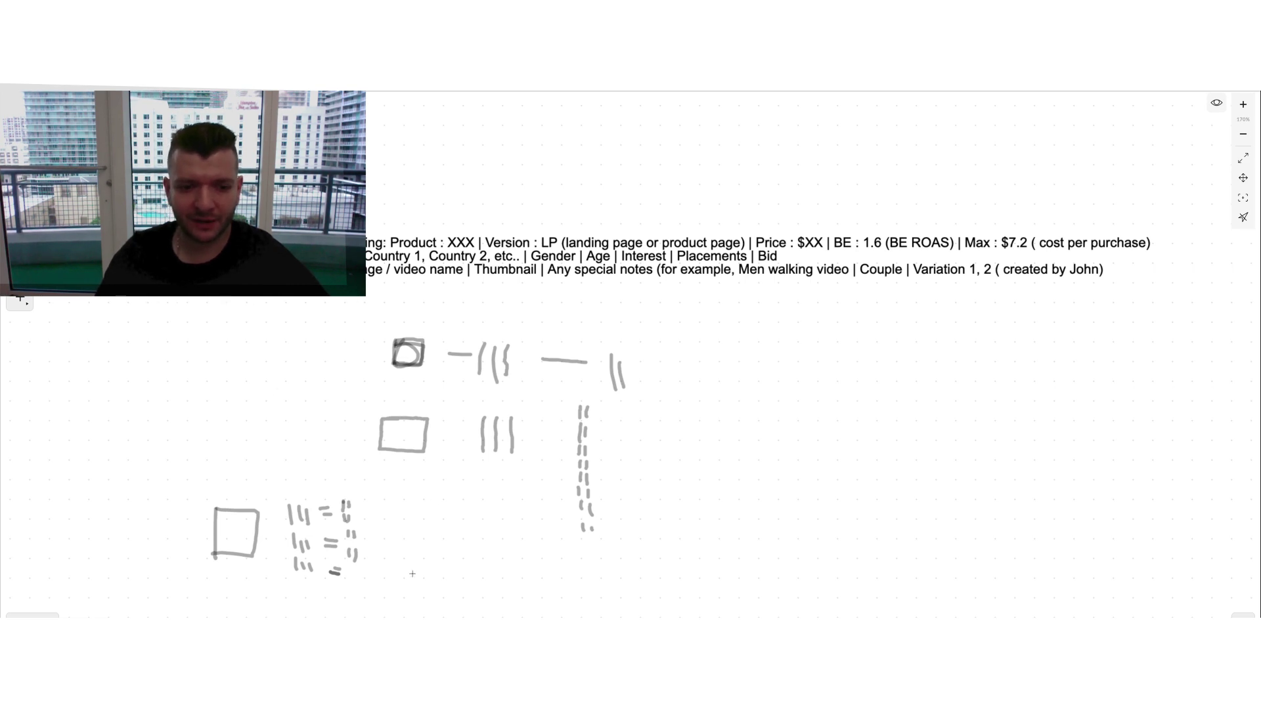
mouse_move(125, 300)
mouse_down()
mouse_move(148, 566)
mouse_move(761, 537)
mouse_move(1148, 250)
mouse_move(365, 215)
mouse_up()
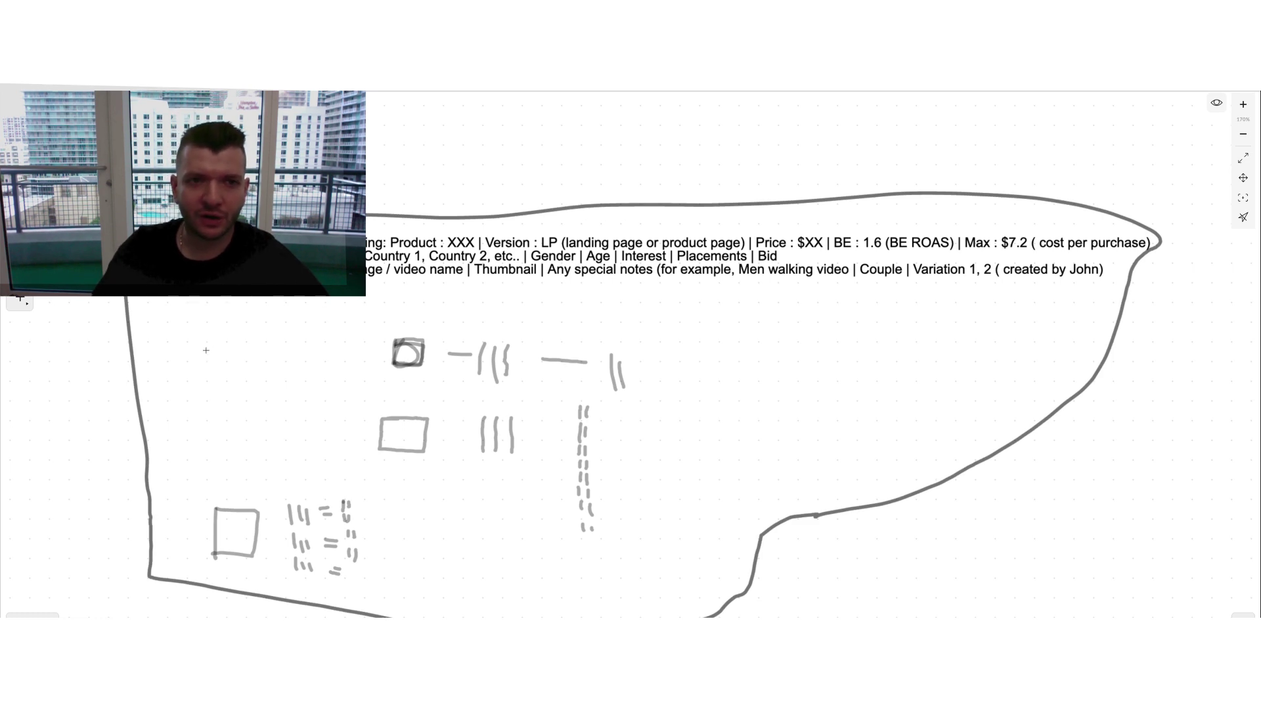
Write the 3-5K budget note, '$5' with a divider, a figure and an arrow down to a second figure.
mouse_move(203, 329)
mouse_down()
mouse_move(219, 347)
mouse_move(252, 346)
mouse_move(242, 353)
mouse_move(265, 328)
mouse_move(272, 362)
mouse_move(286, 360)
mouse_up()
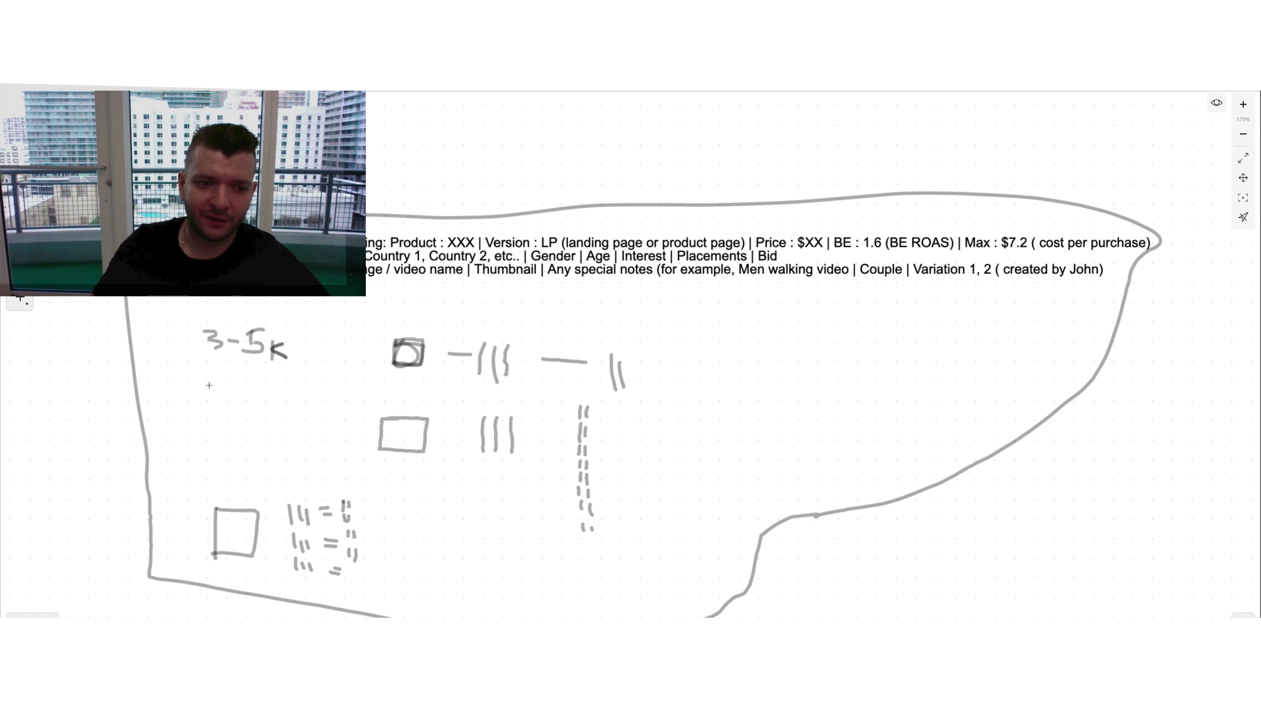
mouse_move(212, 385)
mouse_down()
mouse_move(203, 402)
mouse_move(227, 384)
mouse_move(175, 426)
mouse_up()
drag(188, 390, 169, 405)
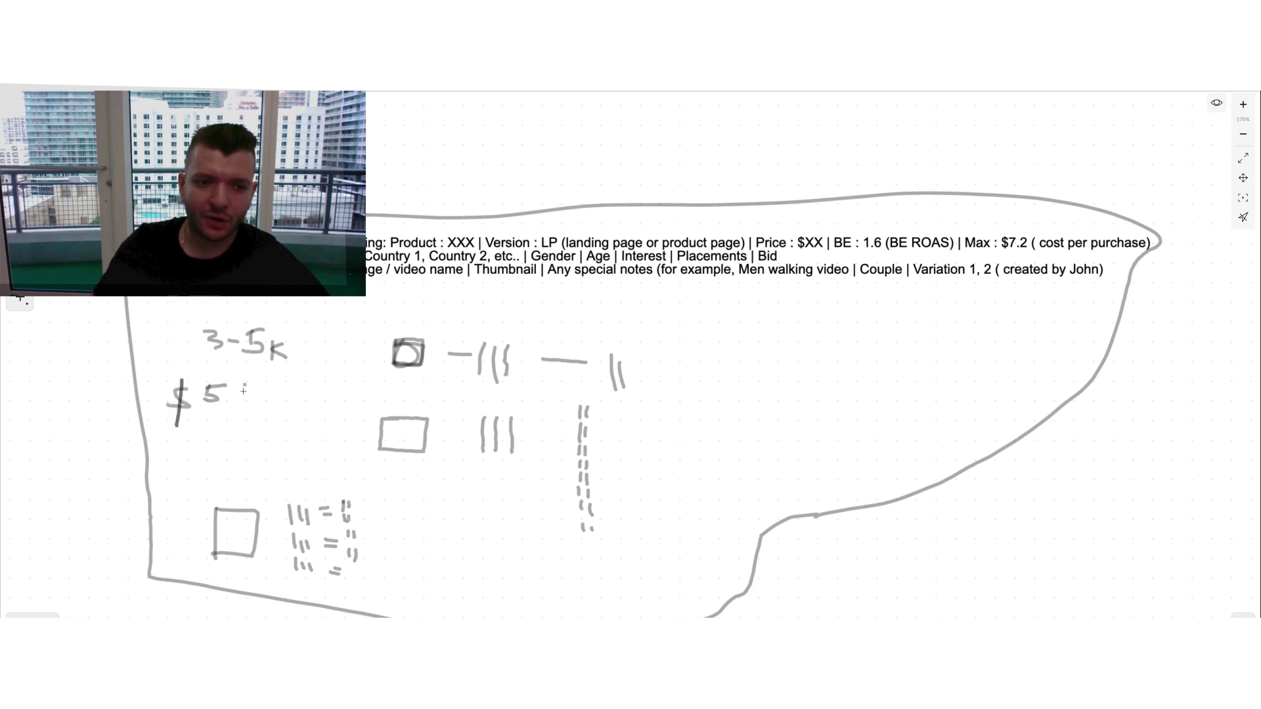
drag(242, 384, 242, 429)
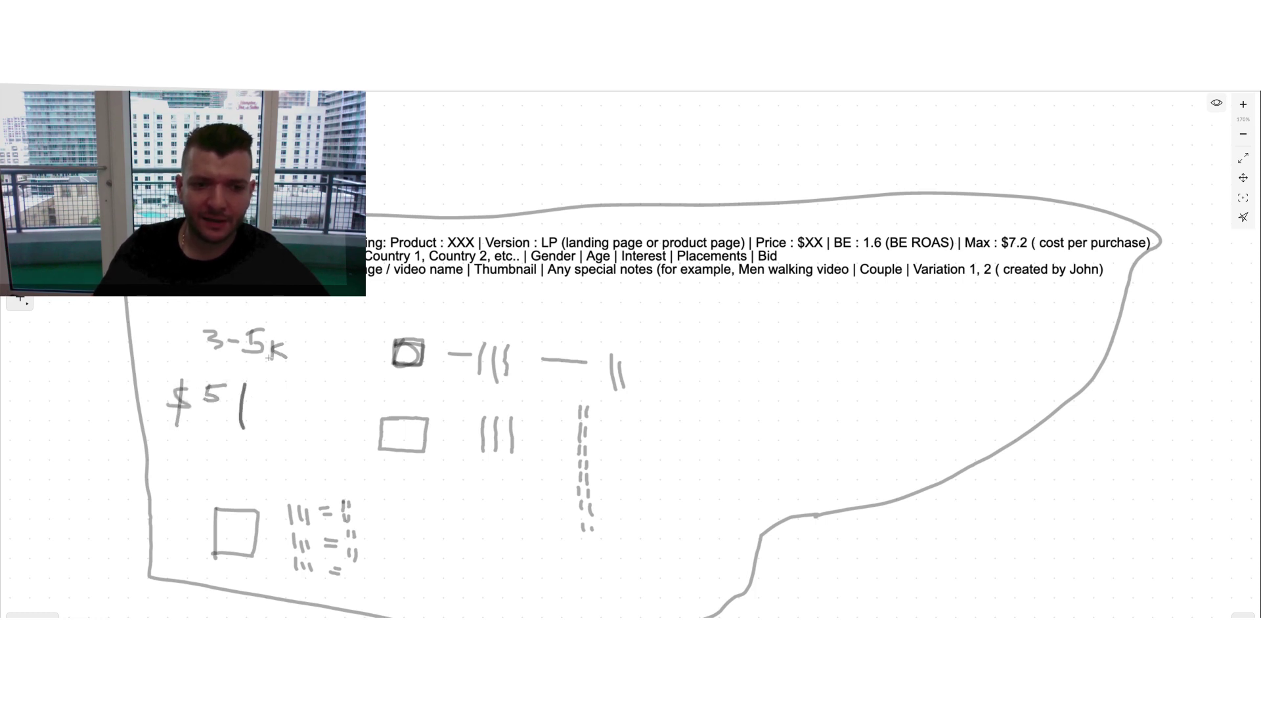
mouse_move(271, 386)
mouse_down()
mouse_move(282, 404)
mouse_move(286, 387)
mouse_move(294, 405)
mouse_move(324, 401)
mouse_up()
mouse_move(222, 421)
mouse_down()
mouse_move(275, 447)
mouse_move(335, 448)
mouse_up()
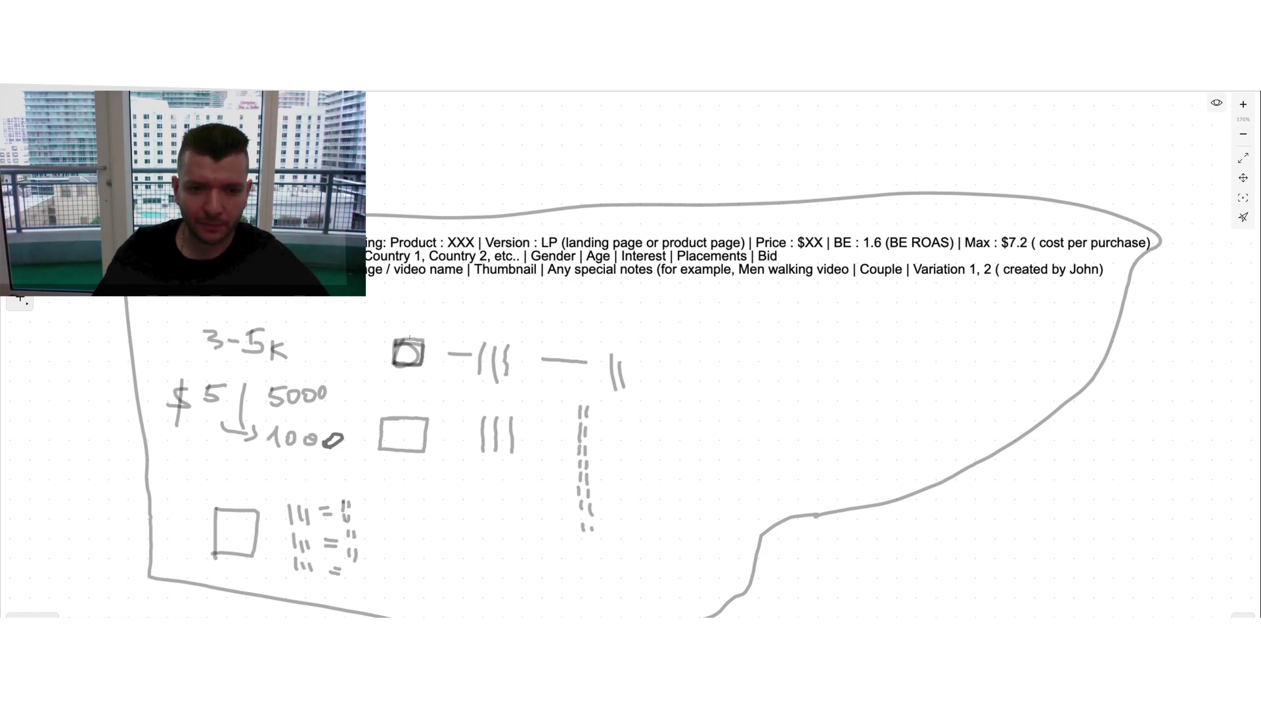
Retrace and shade the first campaign box, then loop around the top row.
mouse_move(394, 357)
mouse_down()
mouse_move(422, 361)
mouse_move(420, 341)
mouse_move(402, 360)
mouse_move(411, 355)
mouse_move(398, 345)
mouse_move(420, 351)
mouse_move(408, 361)
mouse_move(405, 347)
mouse_up()
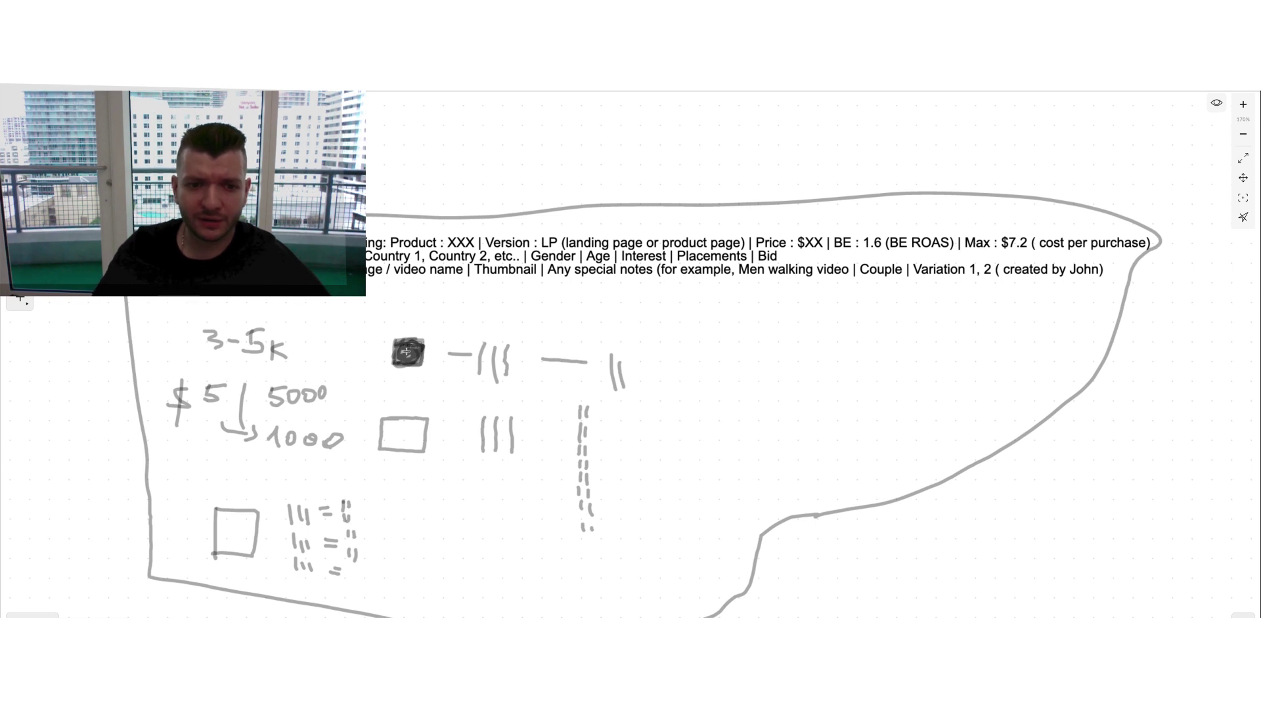
drag(408, 350, 422, 359)
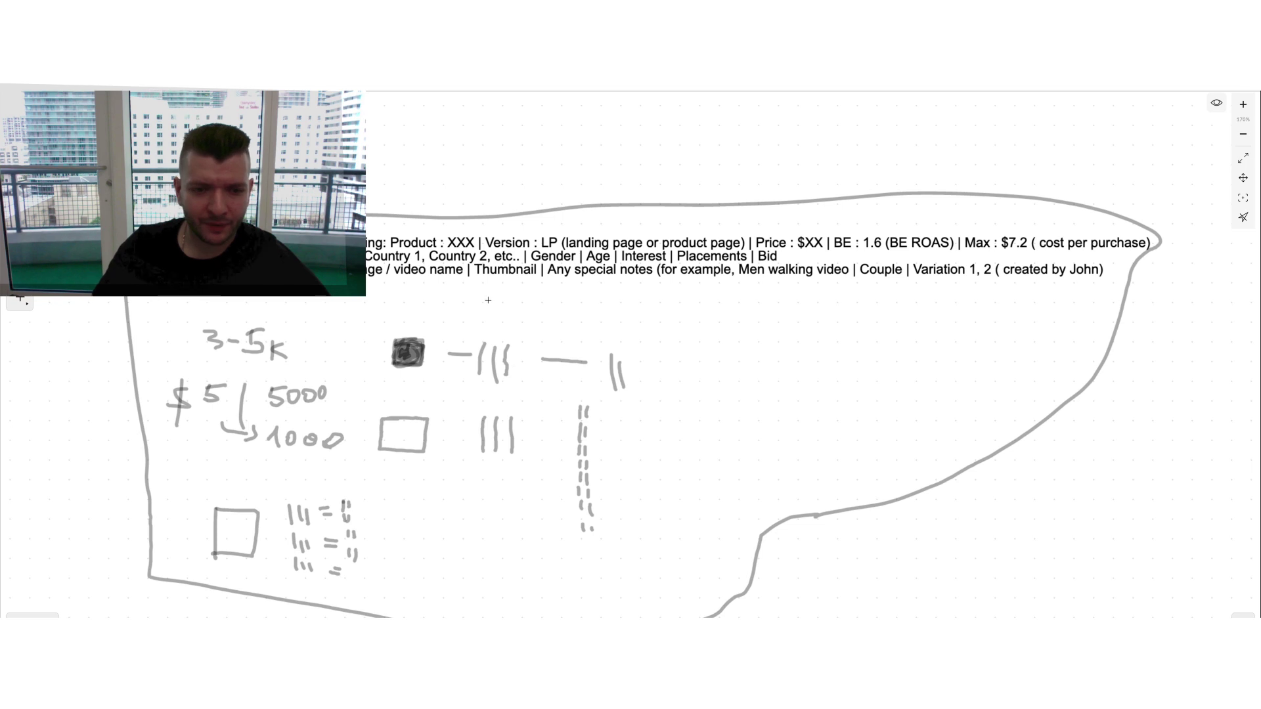
mouse_move(666, 304)
mouse_down()
mouse_move(380, 299)
mouse_move(463, 409)
mouse_move(662, 305)
mouse_move(591, 355)
mouse_move(611, 400)
mouse_move(650, 374)
mouse_move(644, 333)
mouse_move(608, 324)
mouse_move(643, 325)
mouse_up()
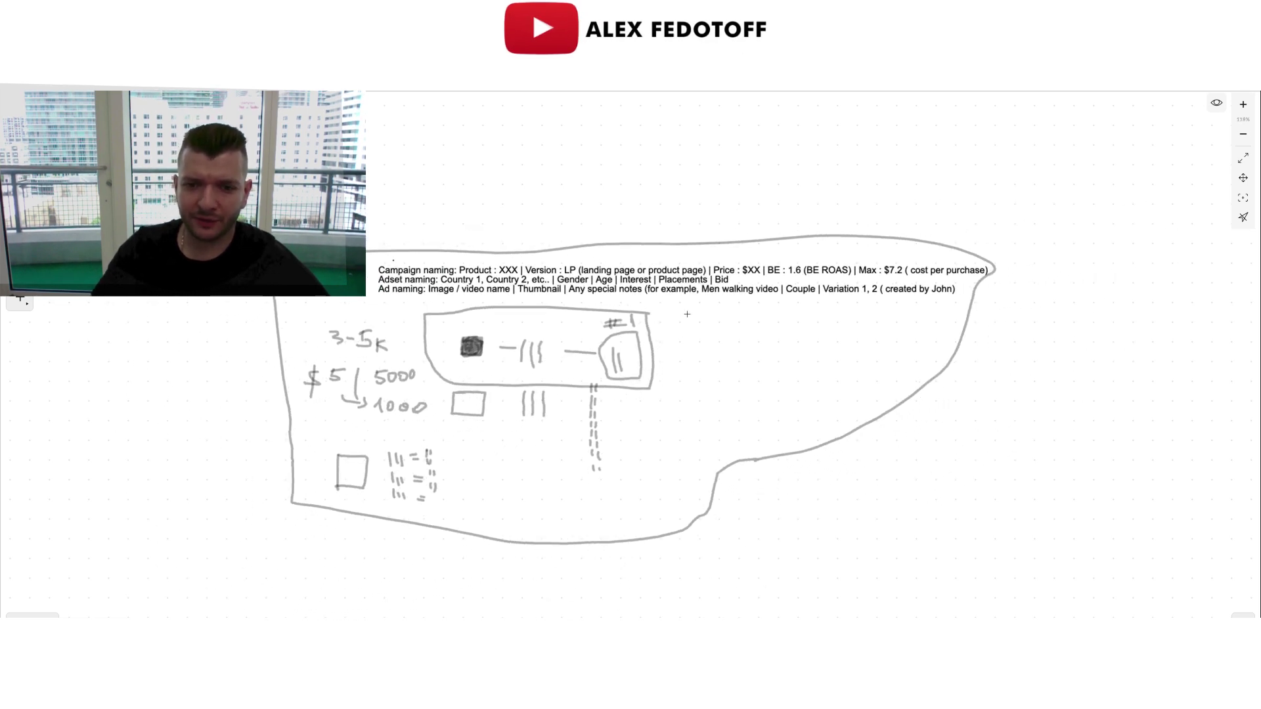
Write CTR beside #1, underline CONVERTS and start the 5% value.
mouse_move(687, 316)
mouse_down()
mouse_move(673, 331)
mouse_move(735, 339)
mouse_move(684, 357)
mouse_move(730, 358)
mouse_up()
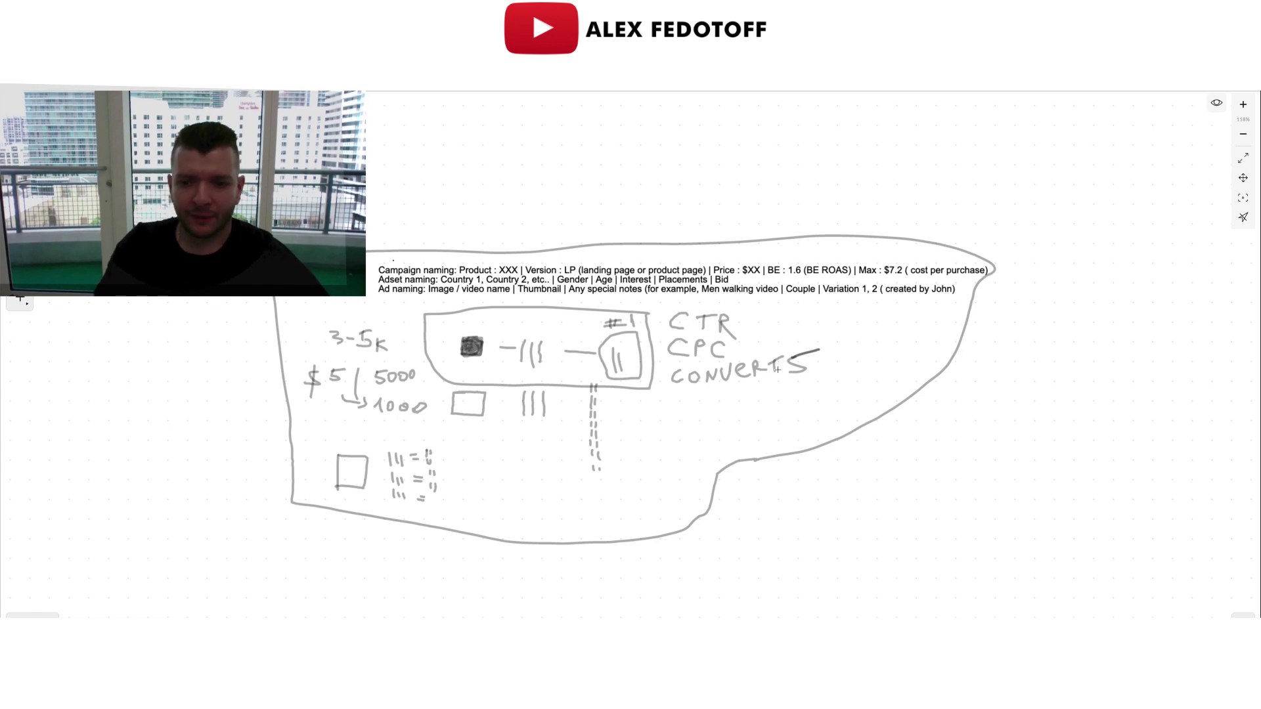
drag(672, 387, 809, 379)
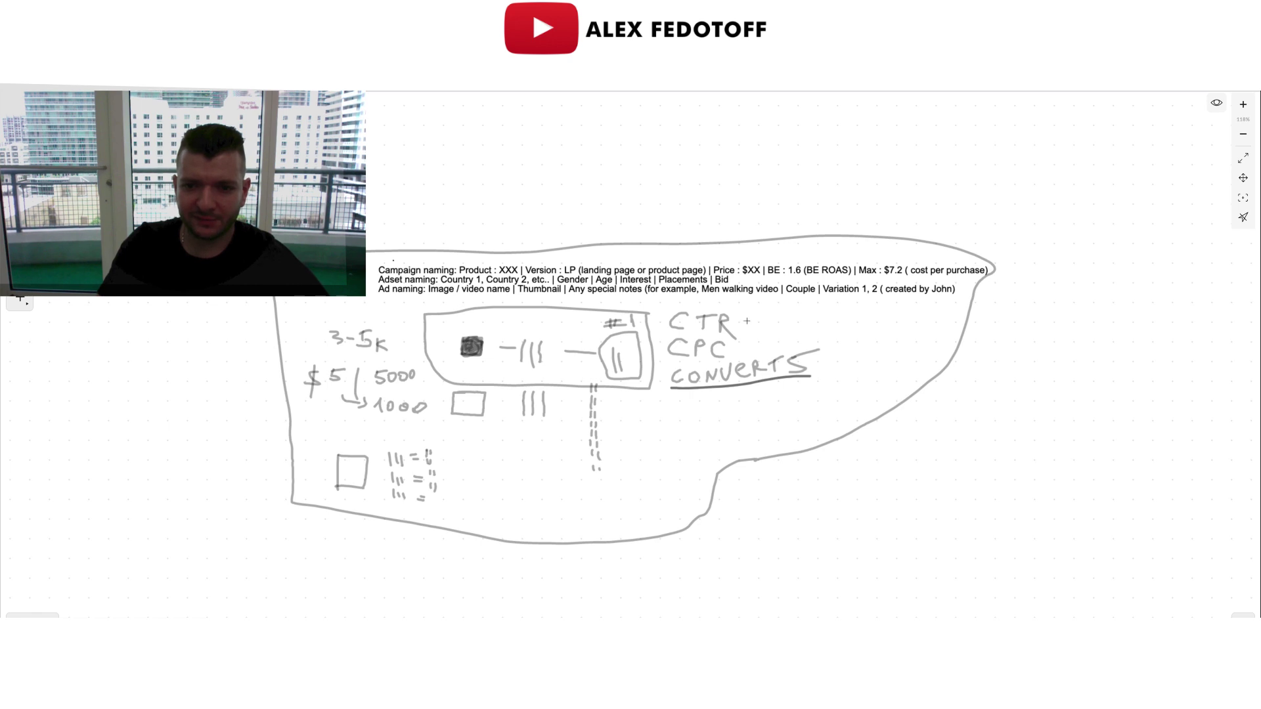
mouse_move(767, 310)
mouse_down()
mouse_move(781, 321)
mouse_move(793, 303)
mouse_move(796, 323)
mouse_up()
Finish 5% for CTR, write $1 for CPC and draw an arrow after CONVERTS.
click(799, 307)
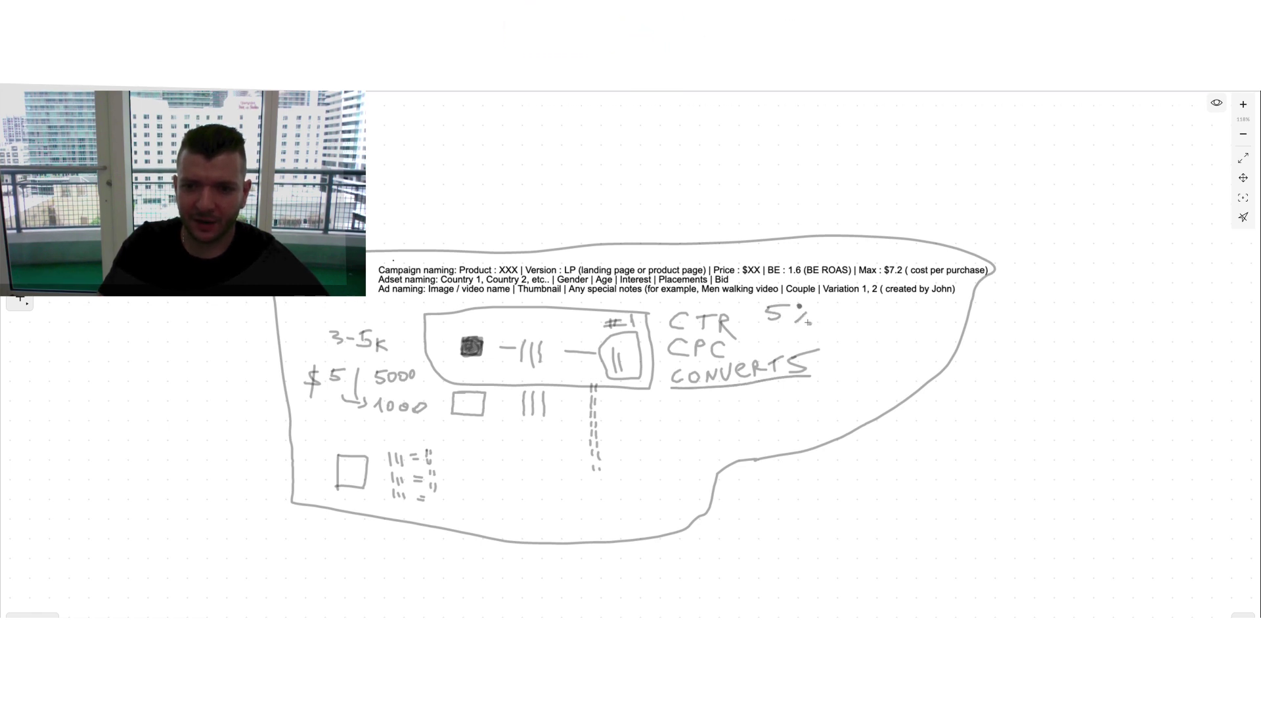
drag(746, 347, 752, 353)
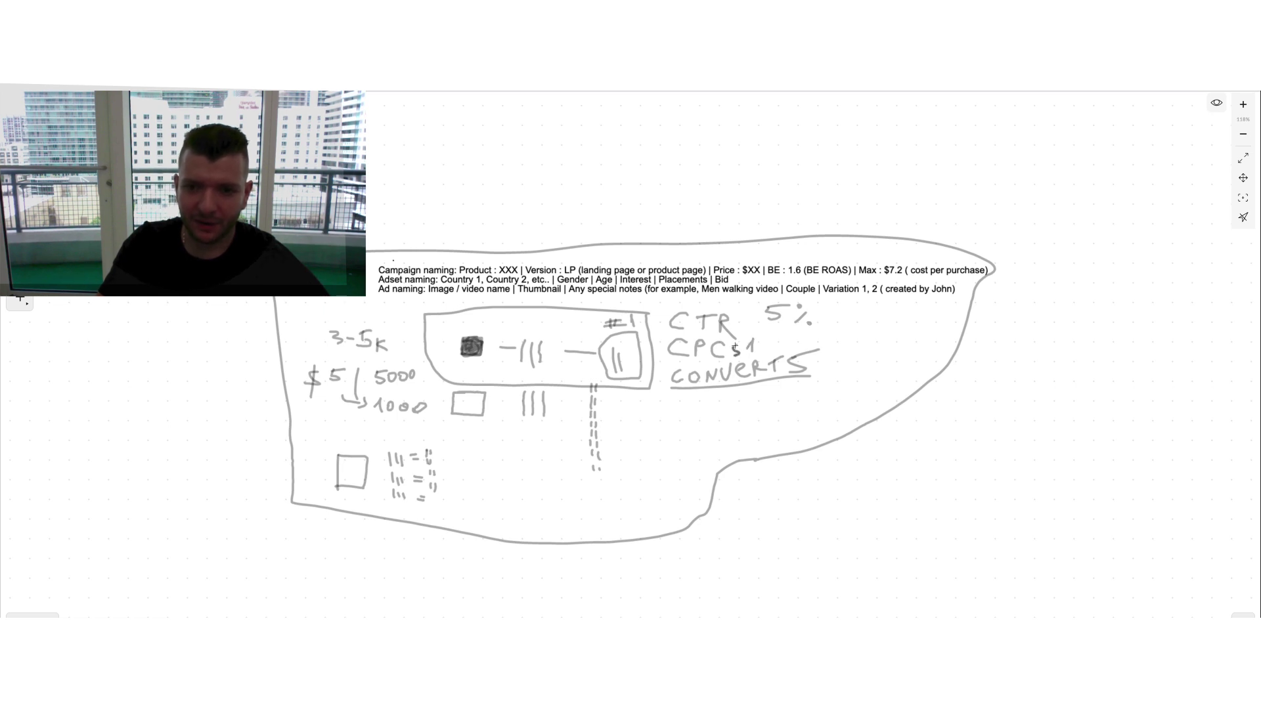
mouse_move(825, 363)
mouse_down()
mouse_move(840, 360)
mouse_move(837, 373)
mouse_up()
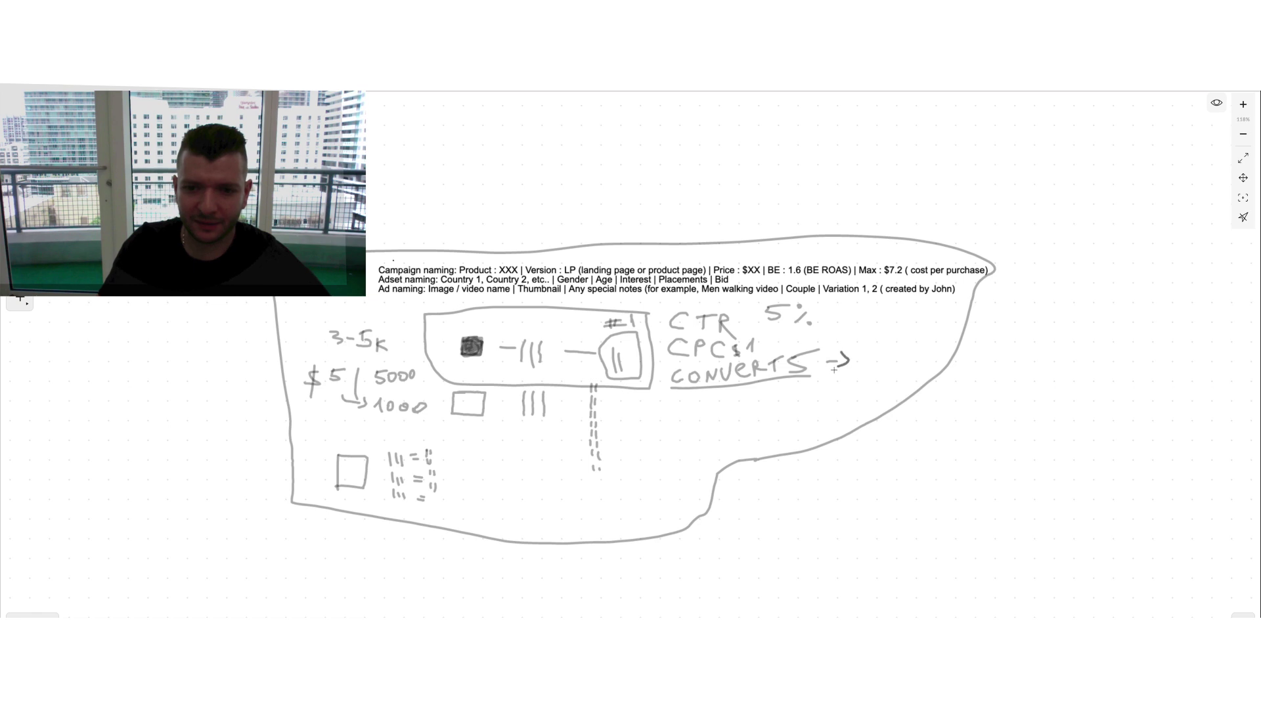
scroll(420, 365, up, 1)
scroll(463, 397, up, 1)
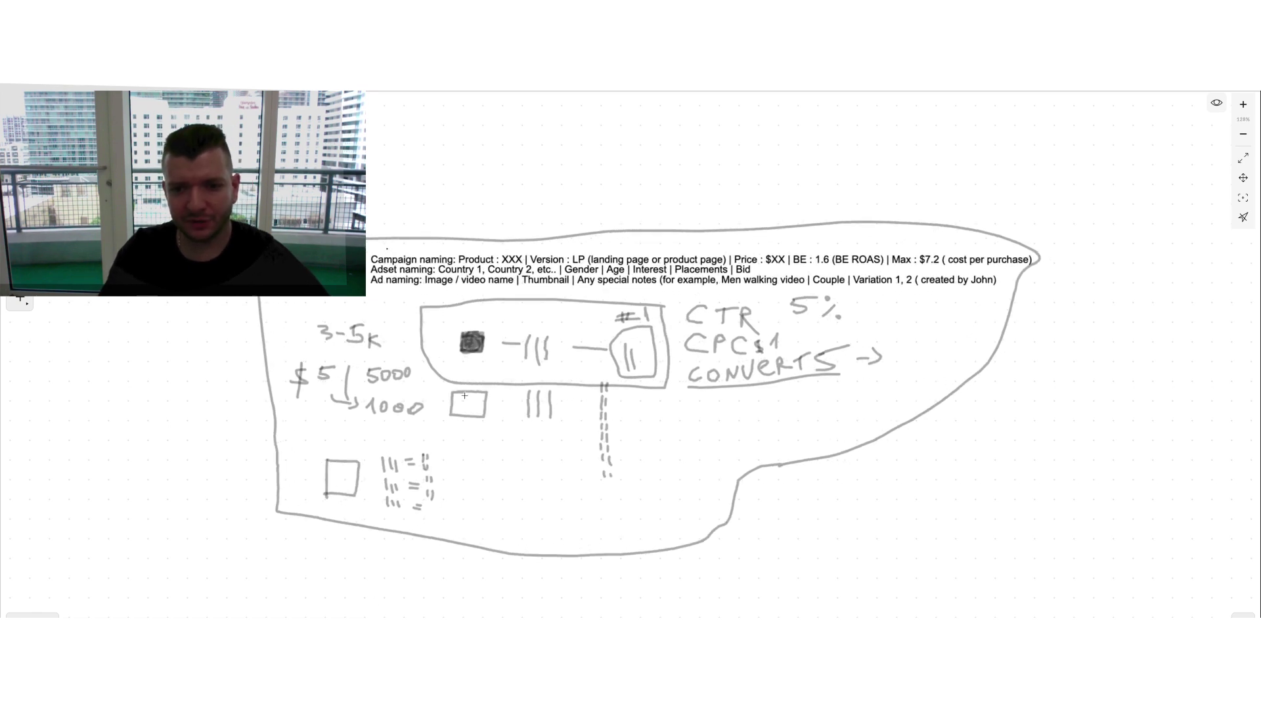
scroll(472, 394, up, 1)
scroll(473, 394, up, 1)
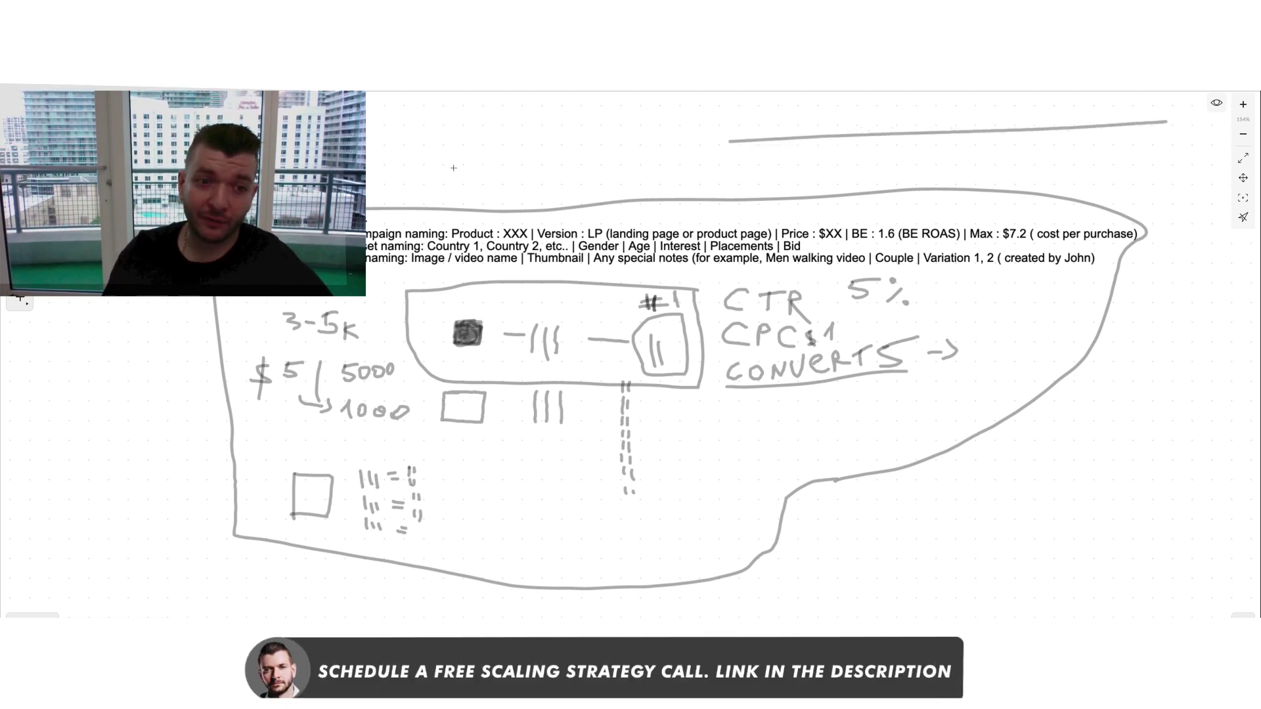
Draw a long outer loop from the top right, down the left side and under the whole sketch.
drag(1167, 121, 367, 181)
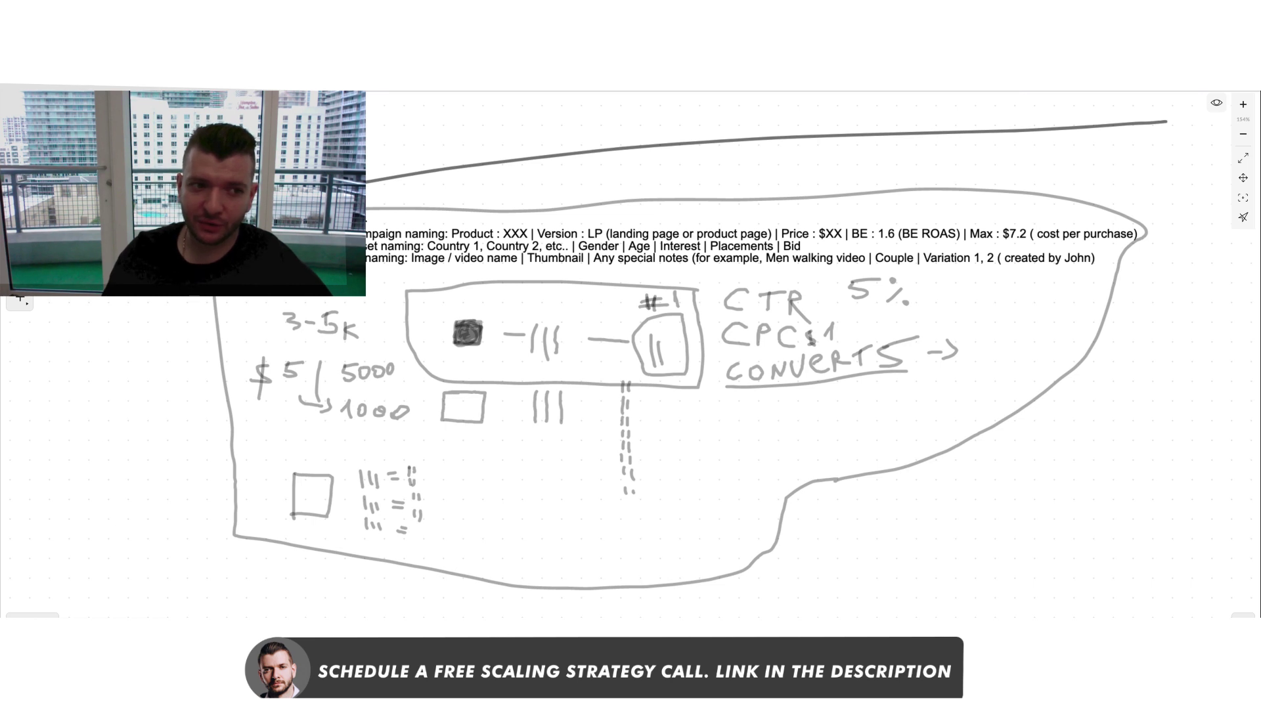
mouse_move(77, 295)
mouse_down()
mouse_move(168, 541)
mouse_move(399, 576)
mouse_up()
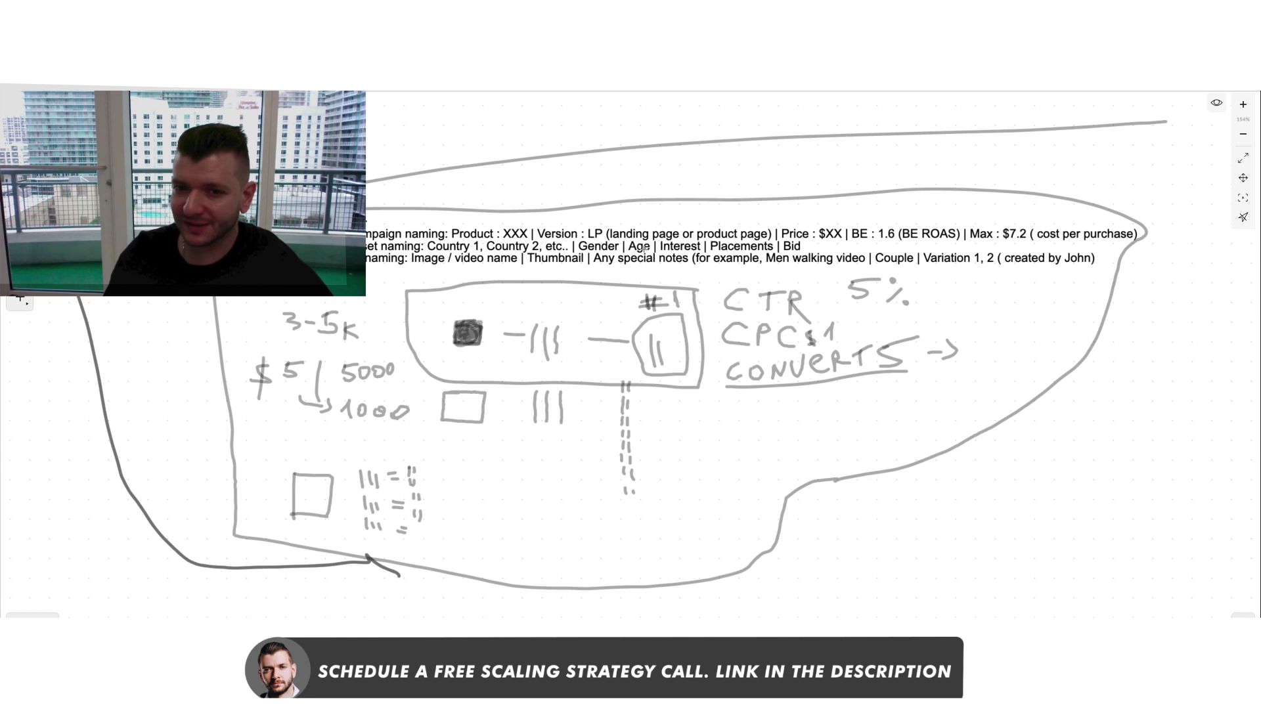